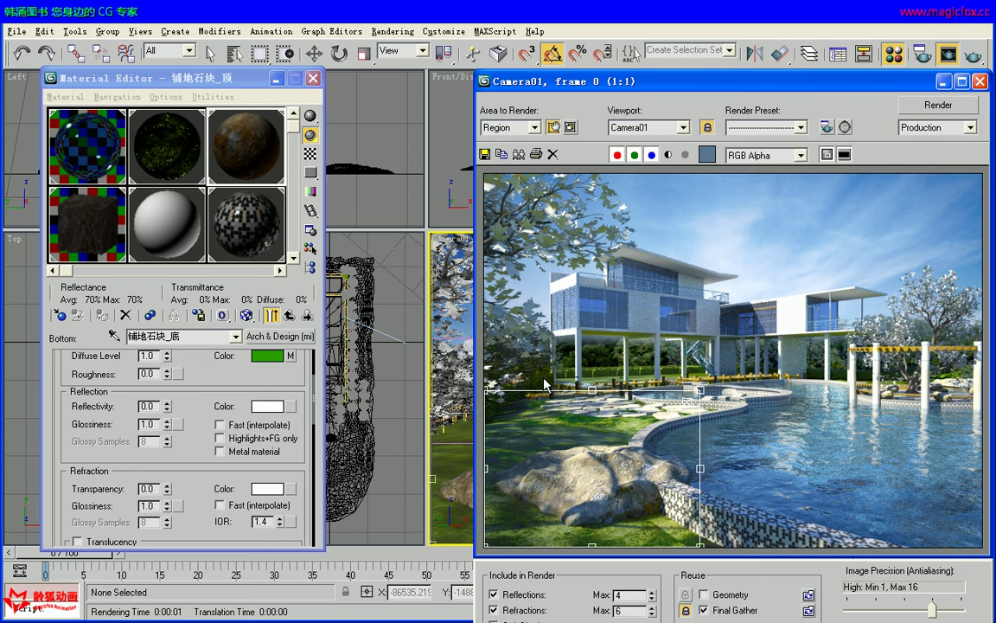
# Step: Examine the grass material 草坪_凹凸, checking its map tree, reflection settings and special purpose bump map
pyautogui.click(166, 151)
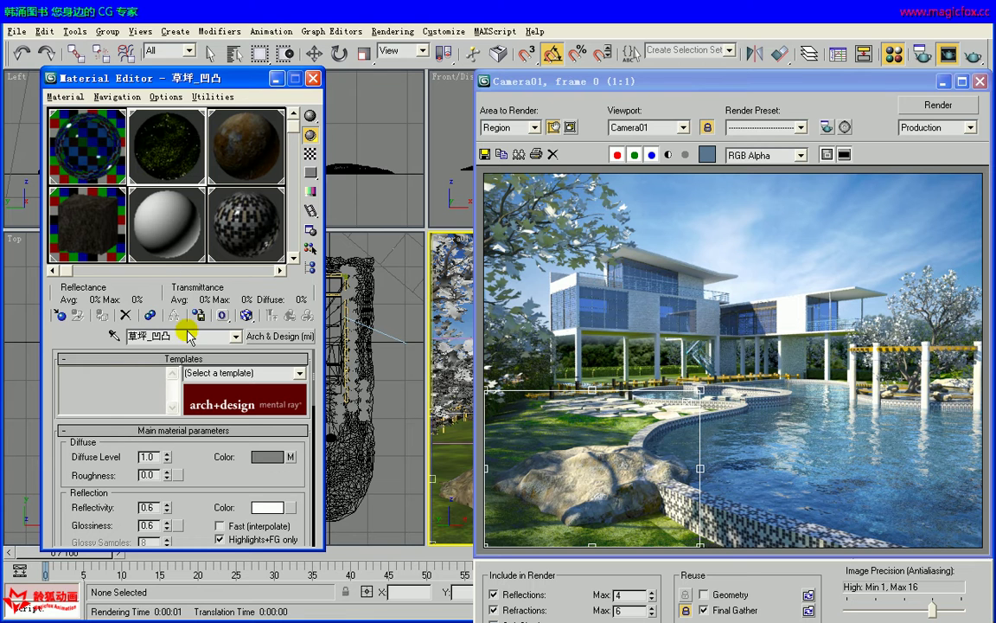
pyautogui.click(311, 265)
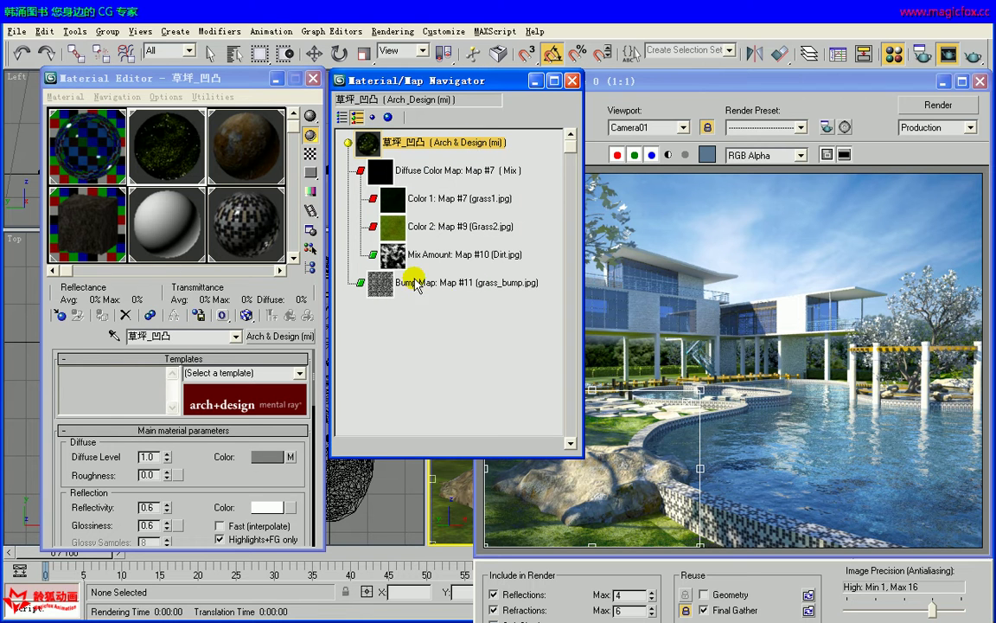
pyautogui.moveTo(200, 485); pyautogui.dragTo(201, 351)
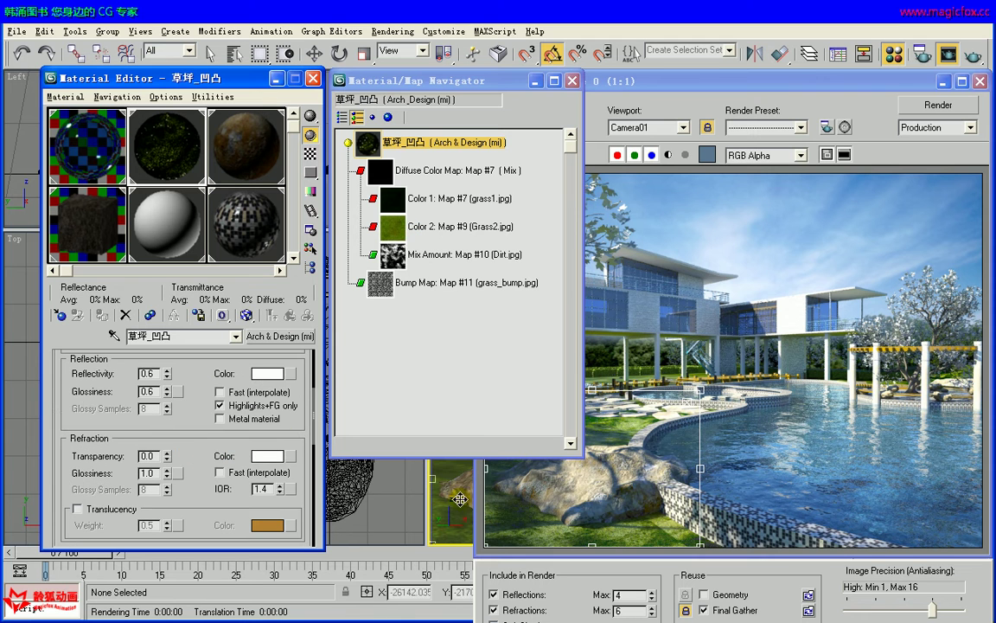
pyautogui.moveTo(195, 502); pyautogui.dragTo(203, 316)
pyautogui.moveTo(193, 424); pyautogui.dragTo(223, 316)
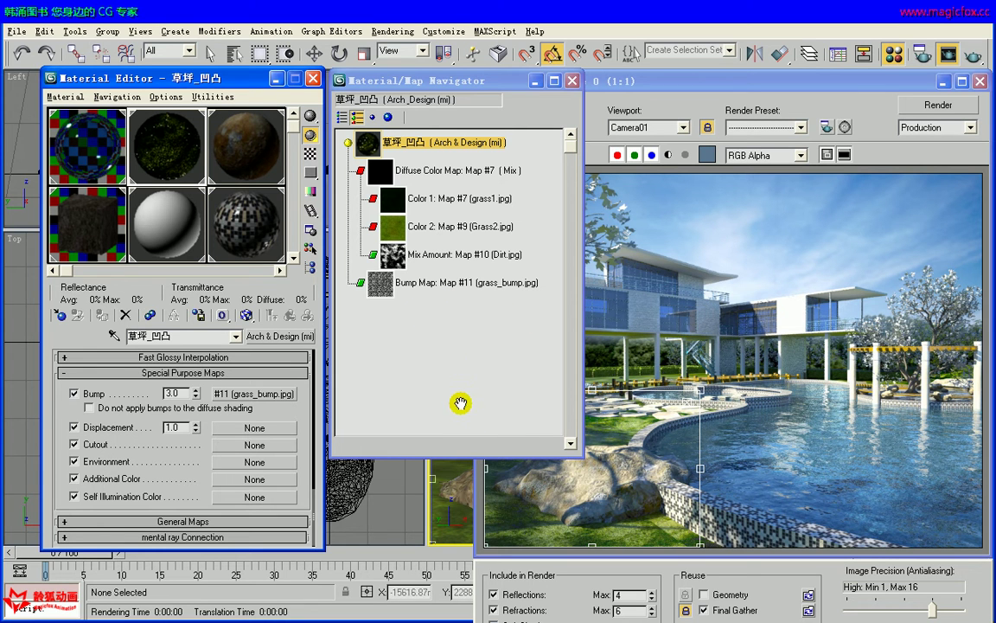
# Step: Clear the material and render windows out of the way and select the ground terrain mesh in the Top view
pyautogui.click(543, 78)
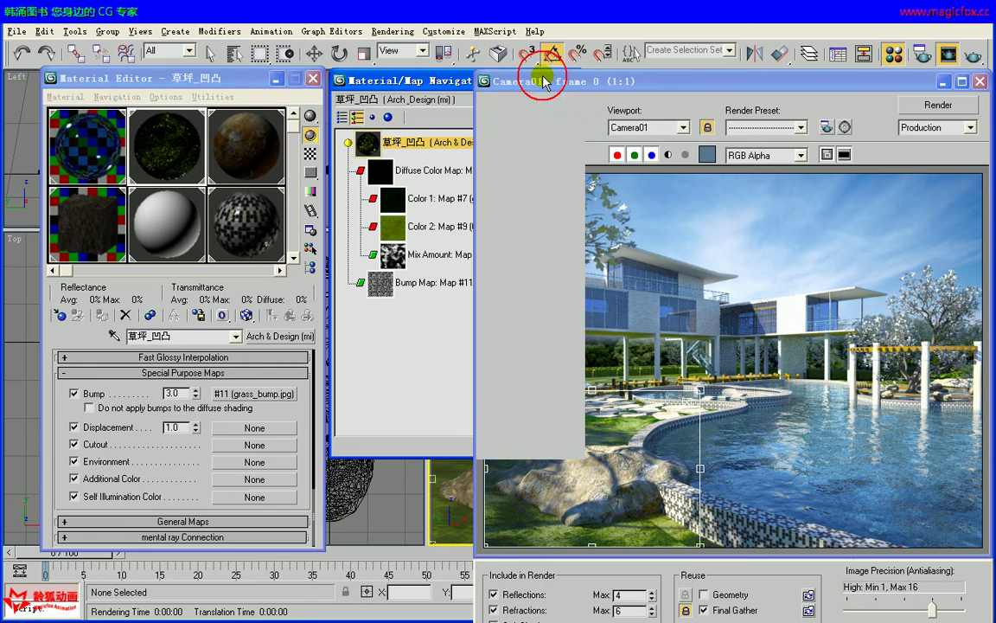
pyautogui.click(274, 80)
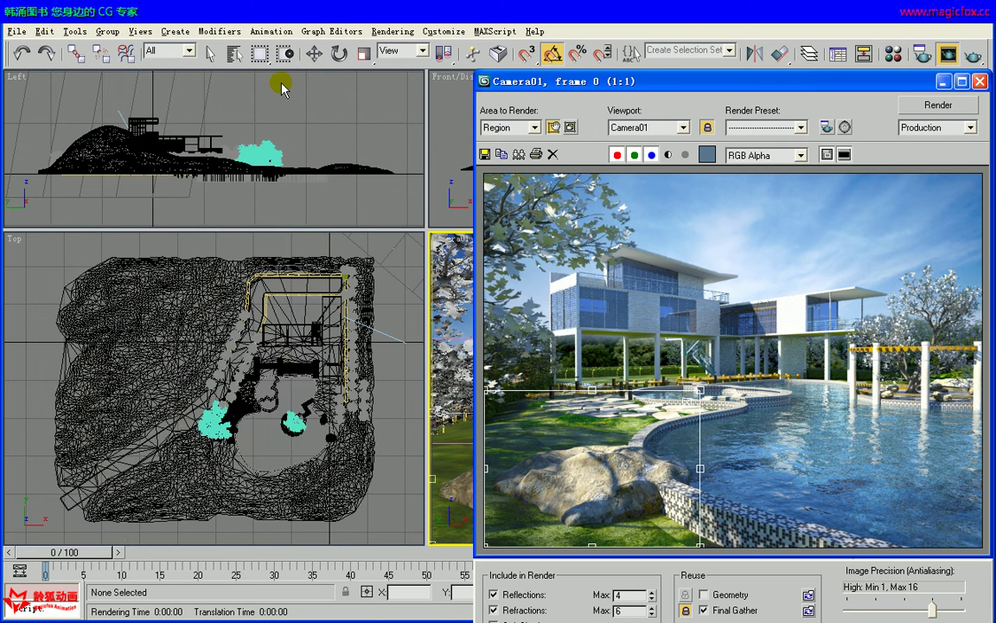
pyautogui.click(943, 83)
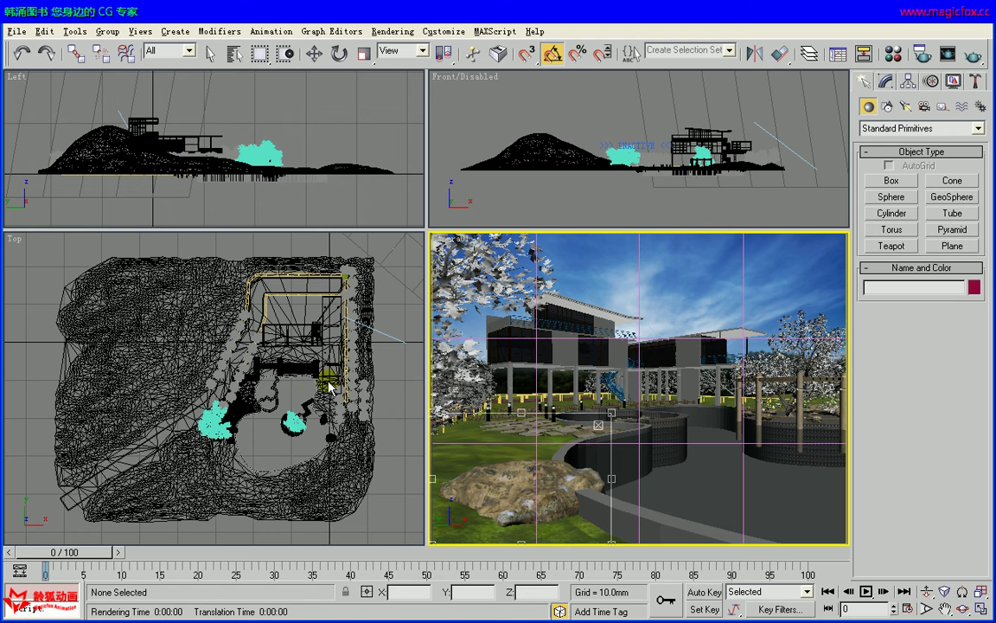
pyautogui.click(338, 499)
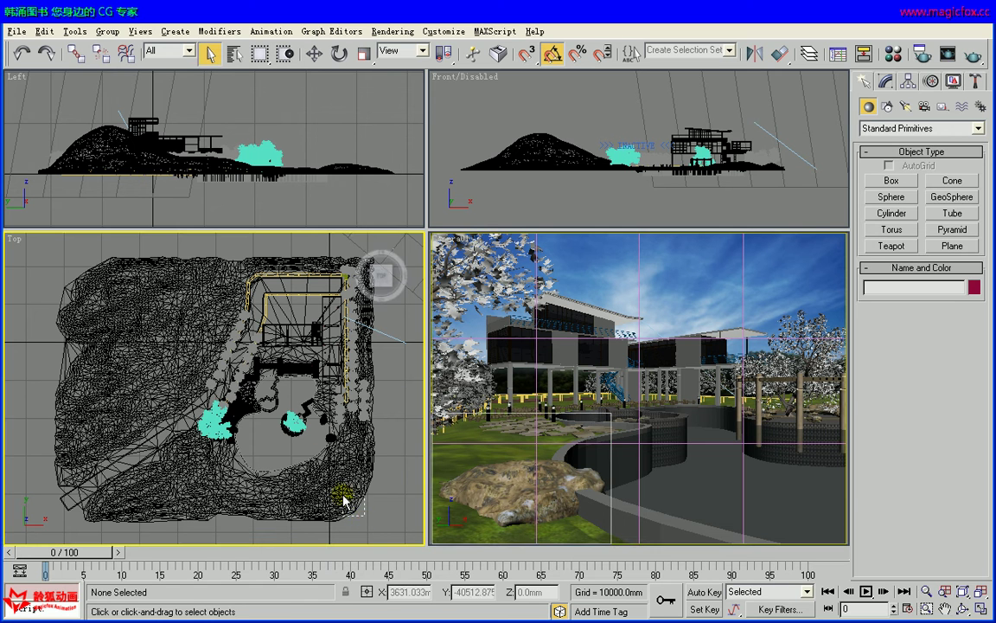
pyautogui.click(349, 518)
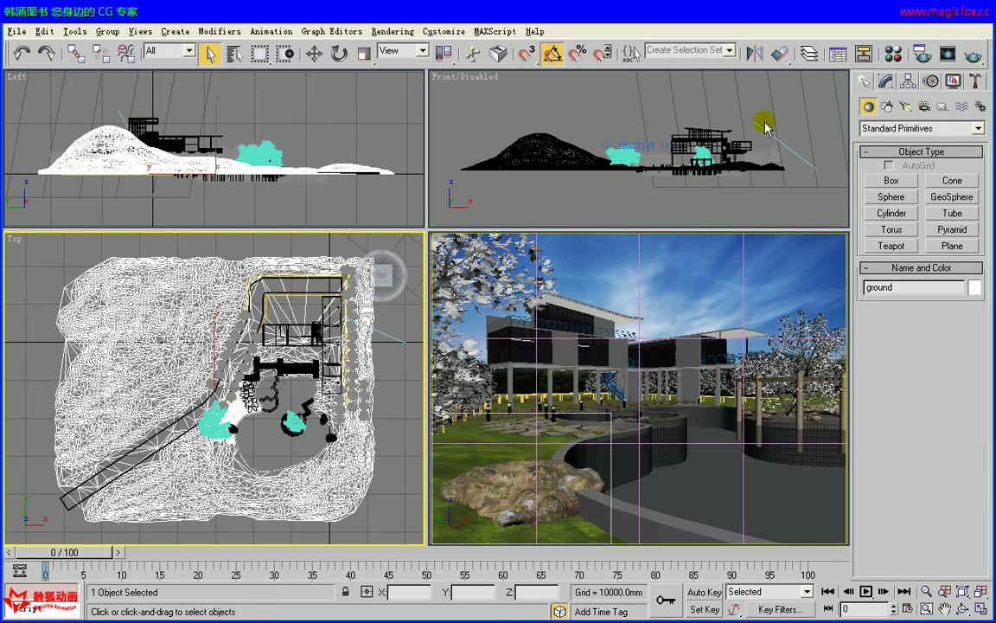
# Step: Select the ground mesh's polygons that use material ID 1 to see which area they cover
pyautogui.click(886, 81)
pyautogui.click(895, 249)
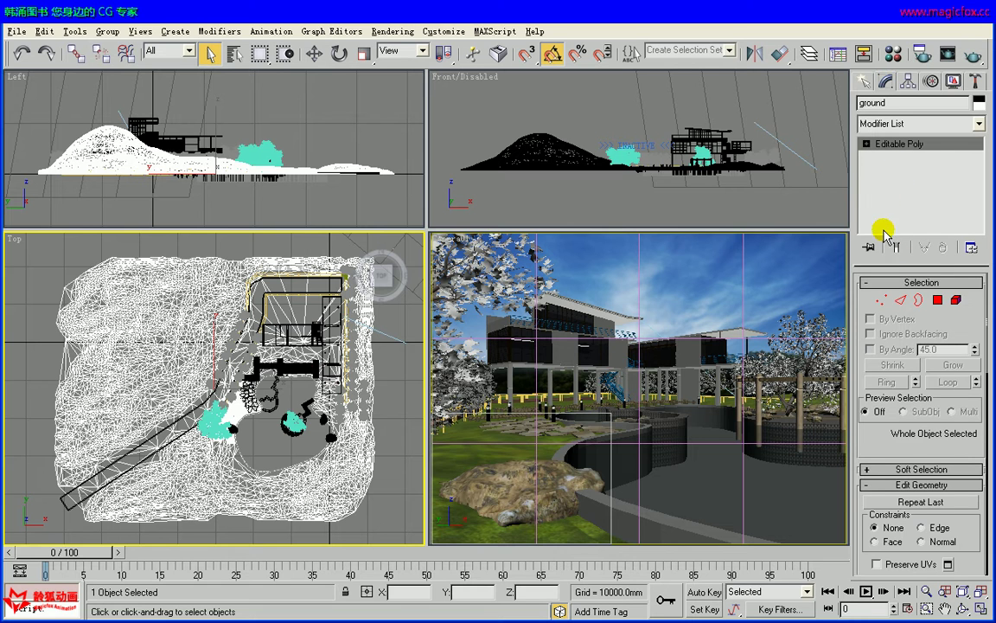
pyautogui.click(940, 304)
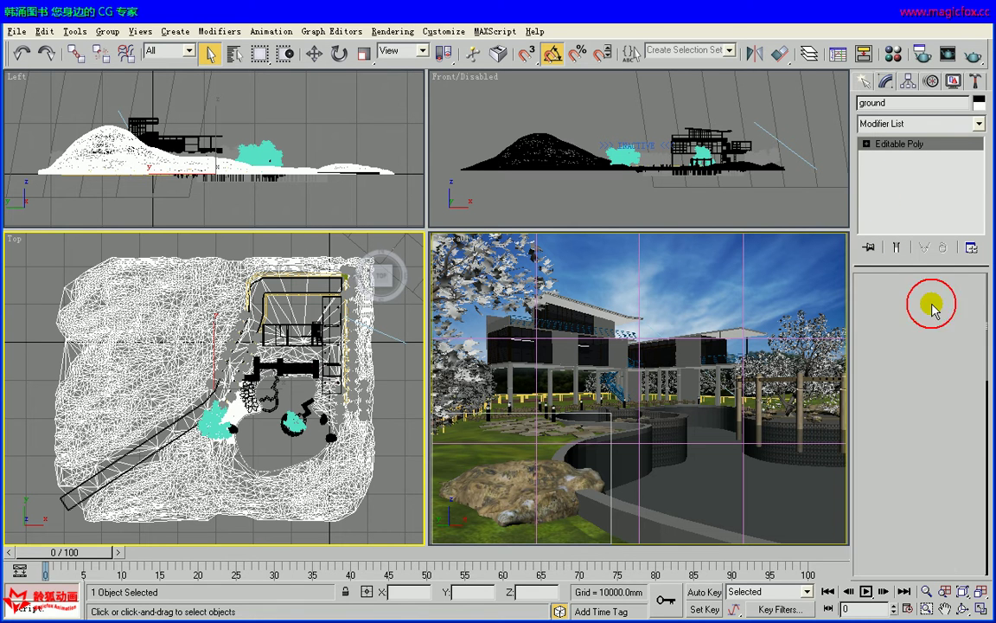
pyautogui.moveTo(861, 443); pyautogui.dragTo(888, 294)
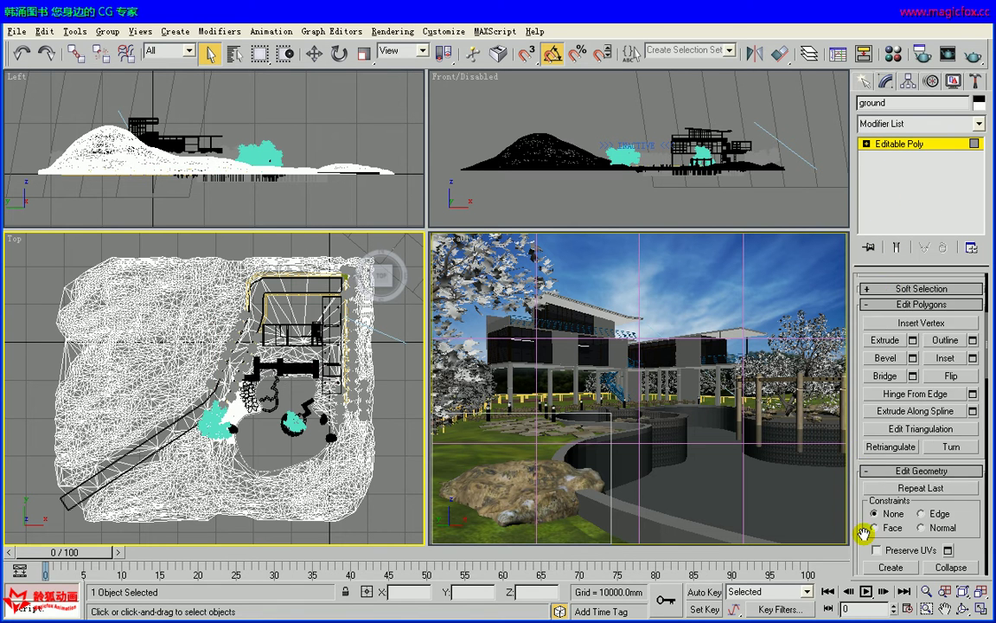
pyautogui.scroll(-5, 861, 512)
pyautogui.moveTo(865, 538); pyautogui.dragTo(872, 372)
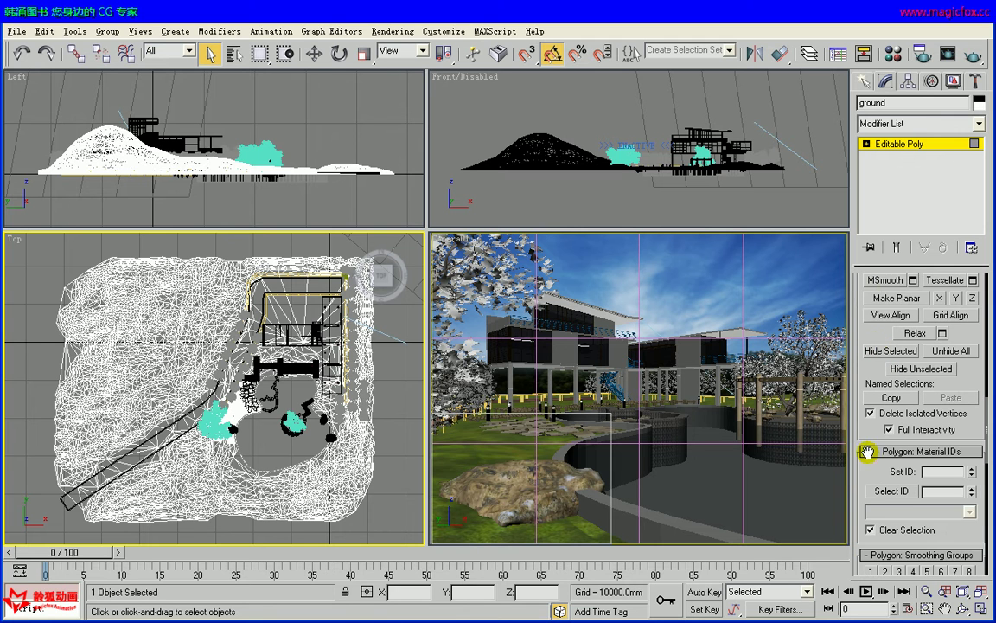
pyautogui.moveTo(867, 474); pyautogui.dragTo(868, 434)
pyautogui.click(970, 446)
pyautogui.click(971, 455)
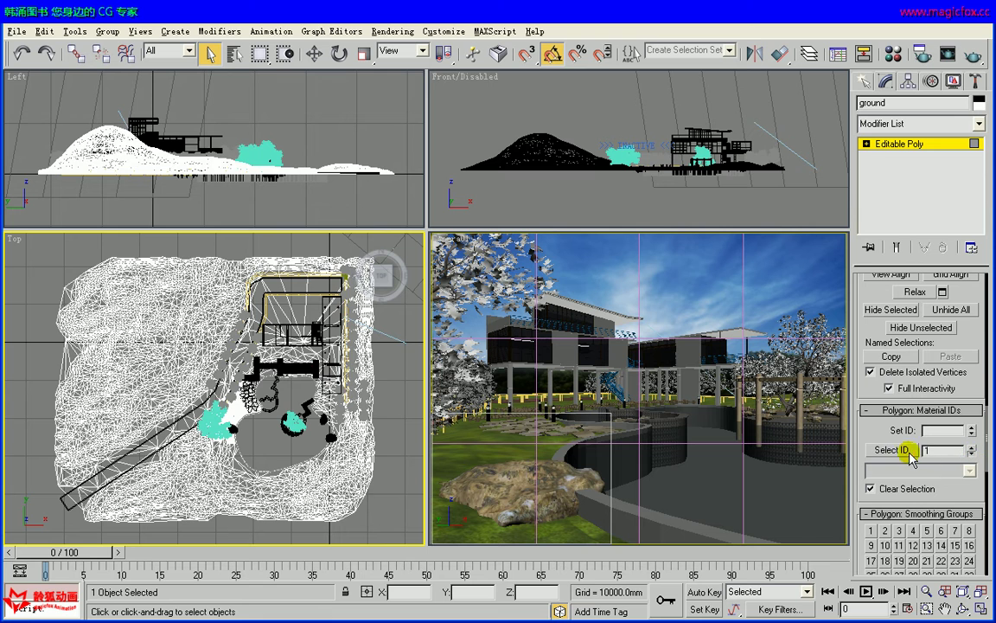
pyautogui.click(892, 449)
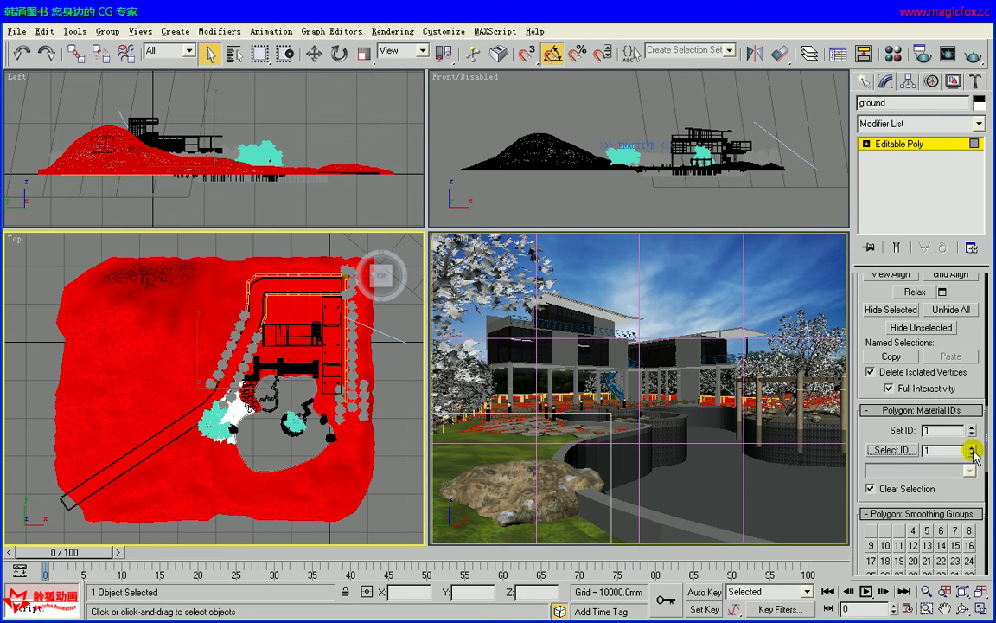
# Step: Select the ground polygons with material ID 2, inspect their area in the Top view, and leave polygon editing
pyautogui.click(891, 450)
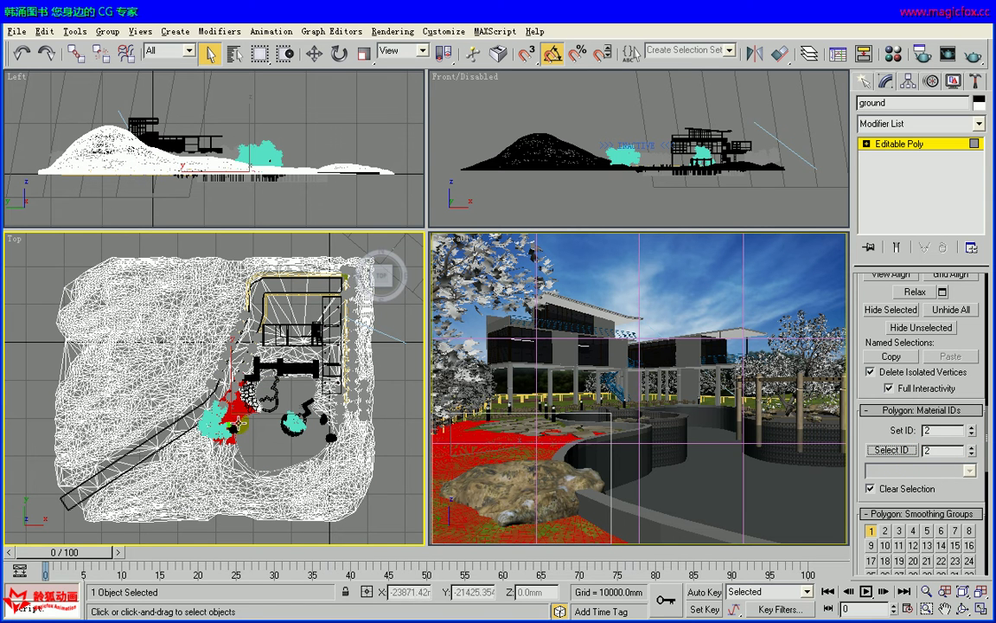
pyautogui.click(927, 609)
pyautogui.moveTo(181, 337); pyautogui.dragTo(245, 405)
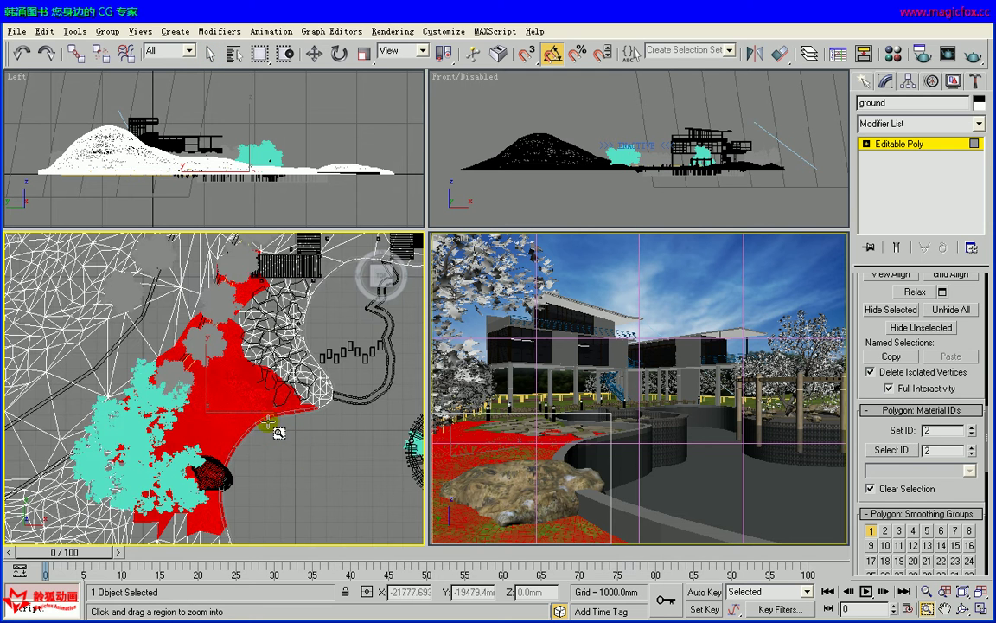
pyautogui.rightClick(195, 455)
pyautogui.moveTo(215, 422); pyautogui.dragTo(210, 387, button='middle')
pyautogui.press('q')
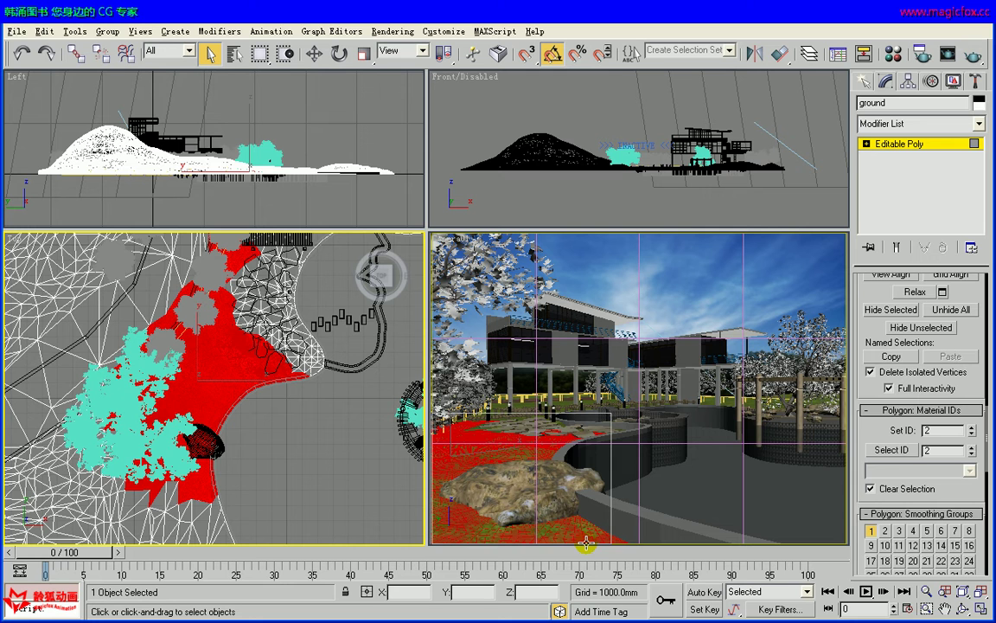
pyautogui.click(904, 144)
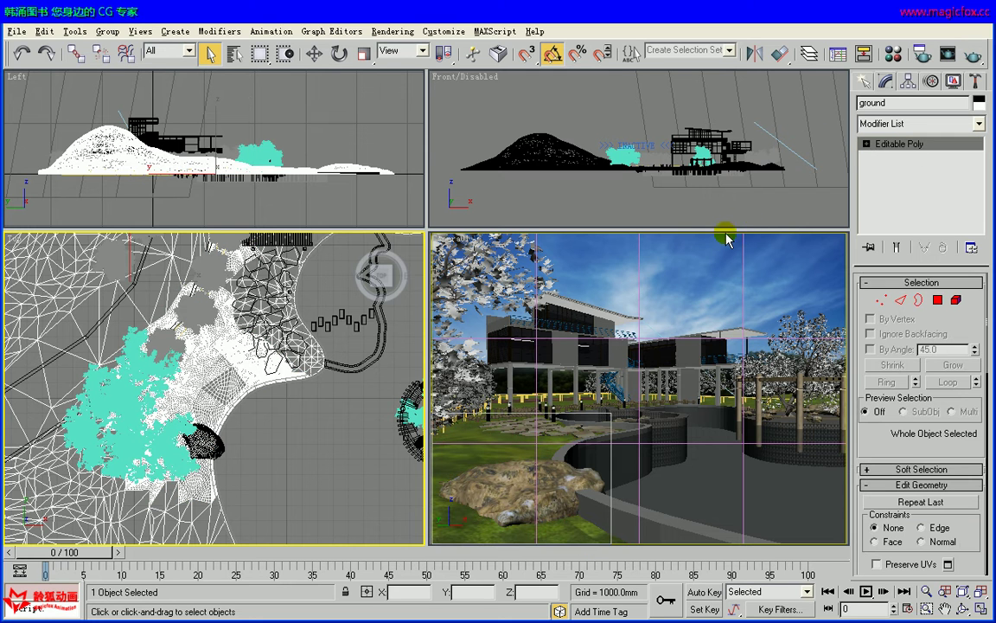
pyautogui.rightClick(672, 267)
# Step: Convert the grass material 草坪_凹凸 to a Multi/Sub-Object material, keeping the old material as a sub-material
pyautogui.click(892, 56)
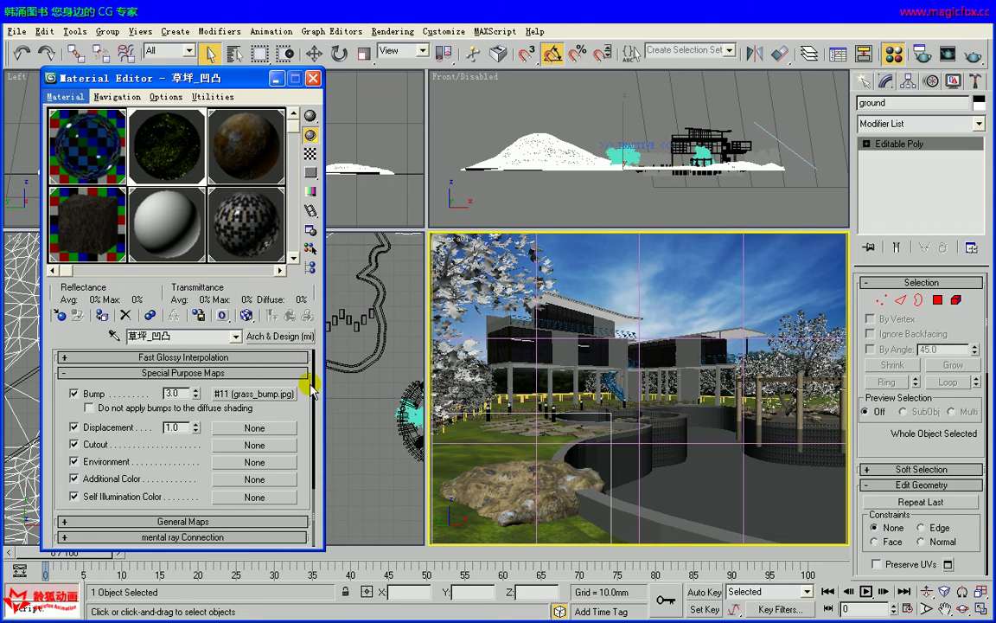
pyautogui.press('alt')
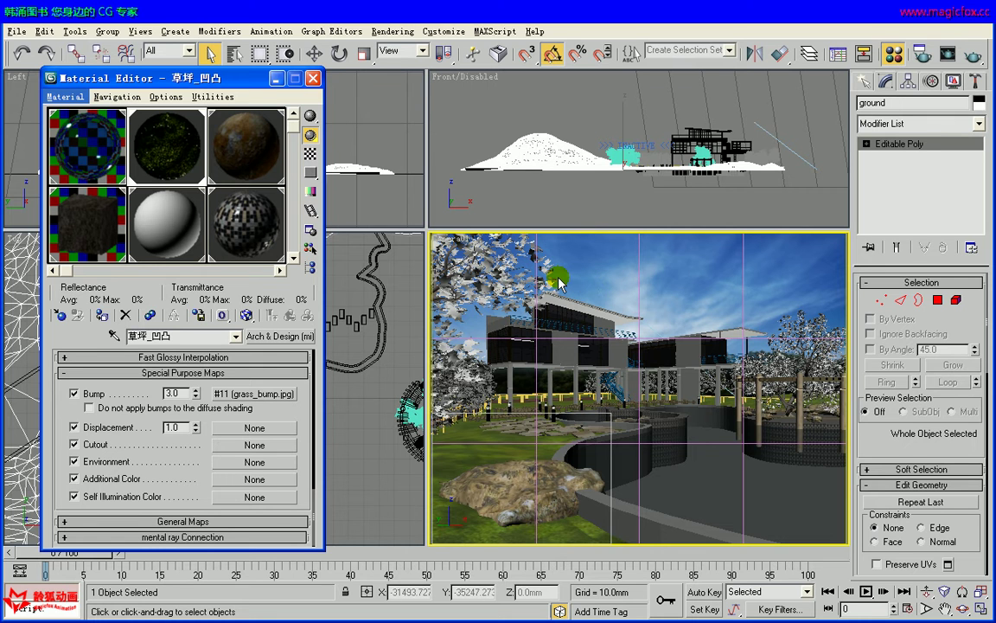
pyautogui.click(301, 340)
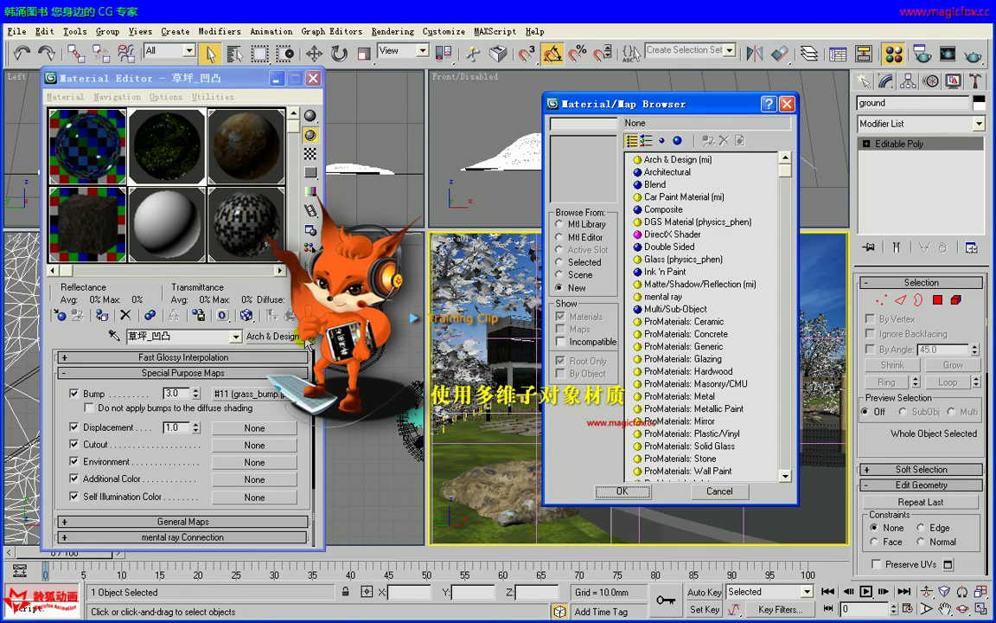
pyautogui.moveTo(689, 323); pyautogui.dragTo(753, 277)
pyautogui.click(640, 259)
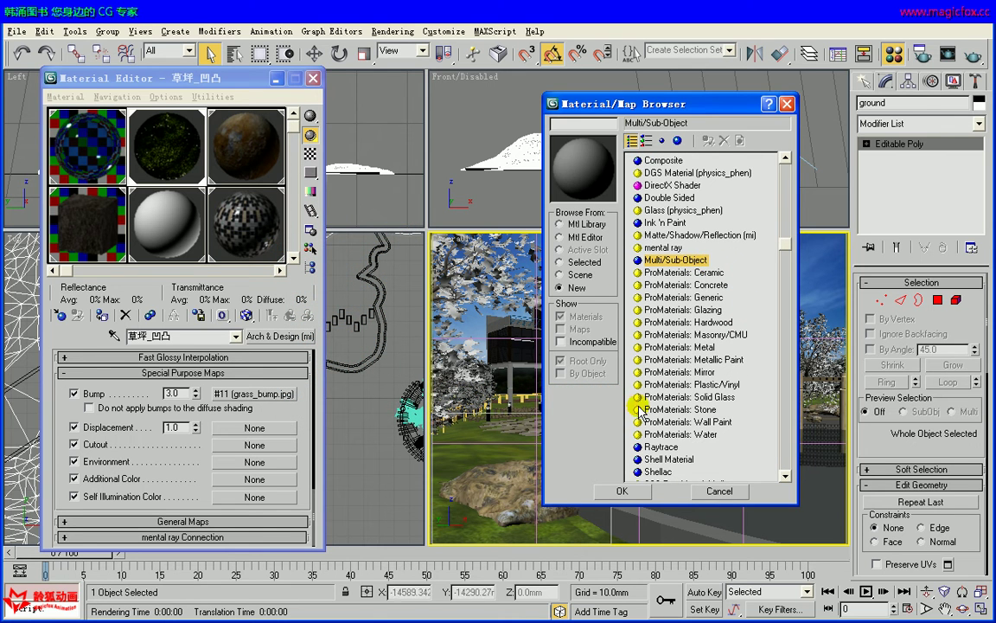
pyautogui.click(623, 490)
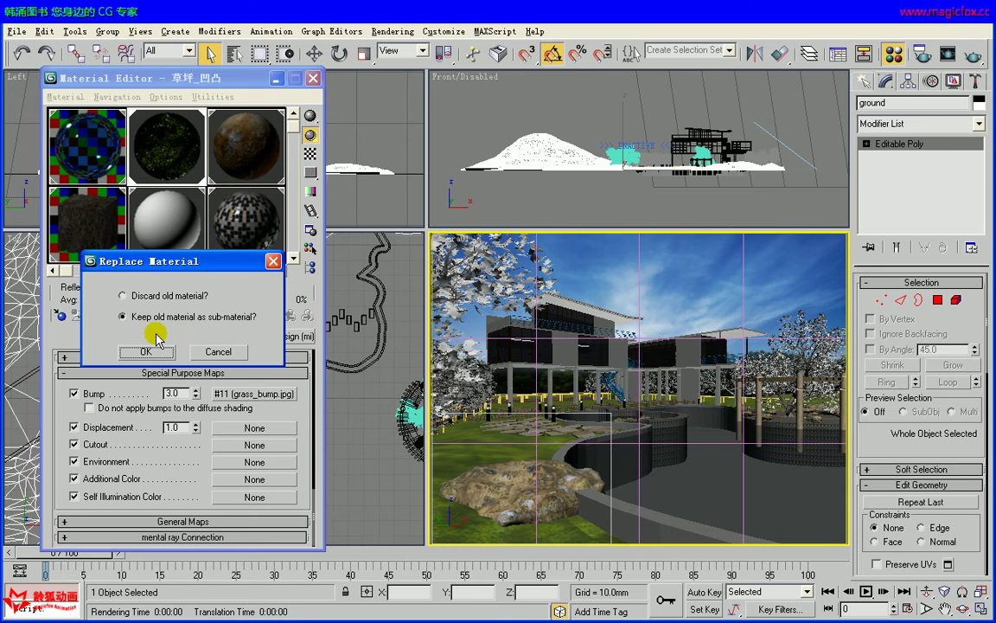
pyautogui.click(145, 352)
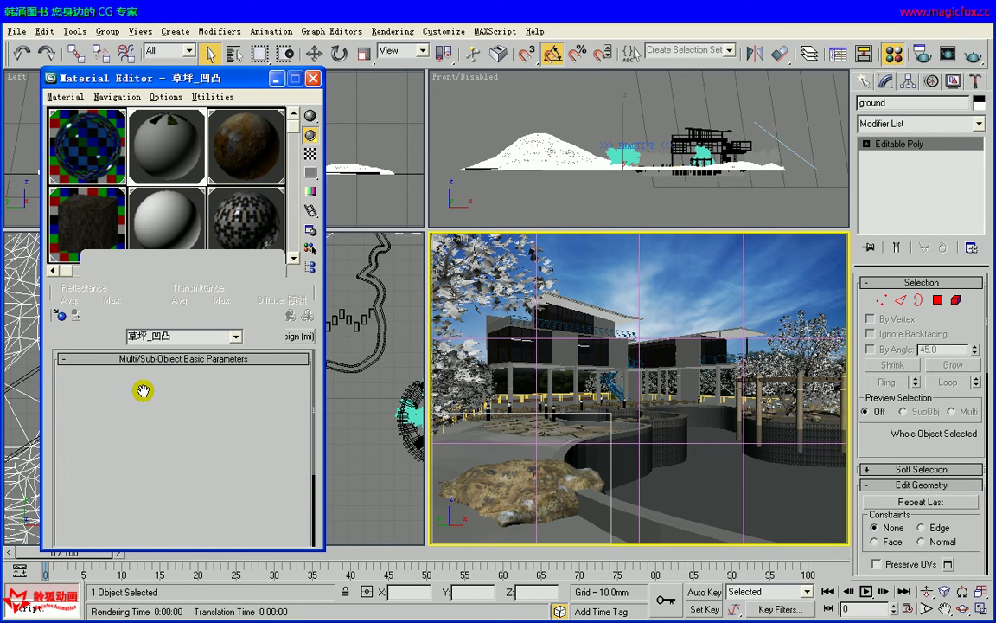
# Step: Set the number of sub-materials to 2 and place a copy of the first grass sub-material in slot 2
pyautogui.click(121, 380)
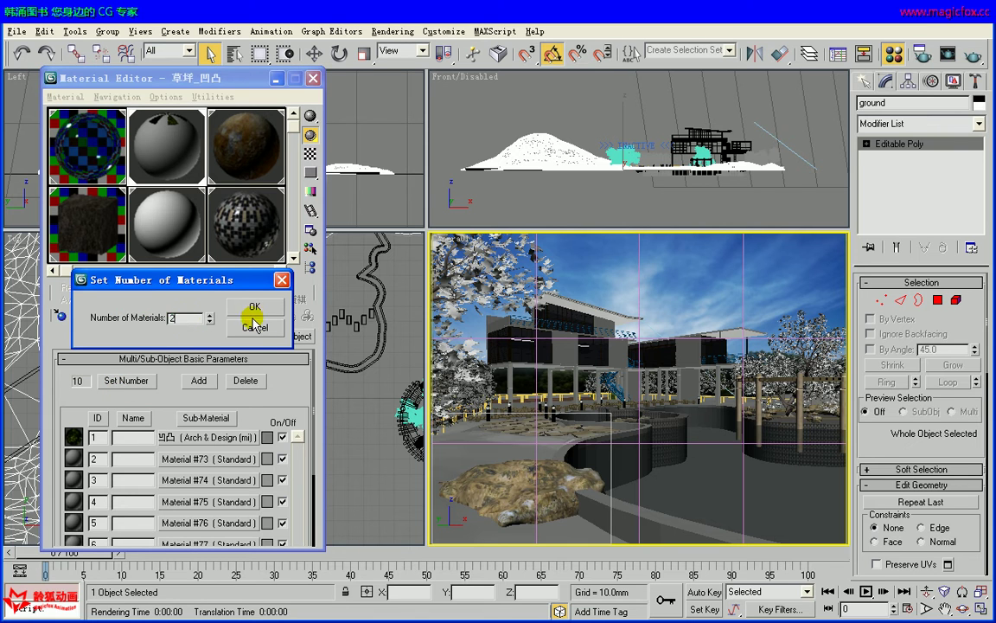
pyautogui.click(254, 327)
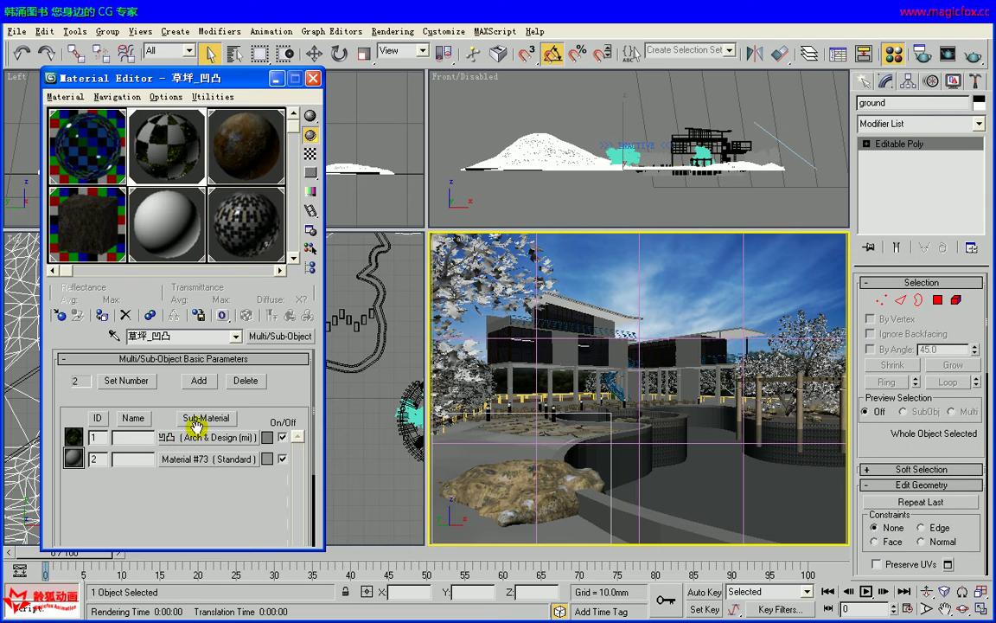
pyautogui.click(216, 458)
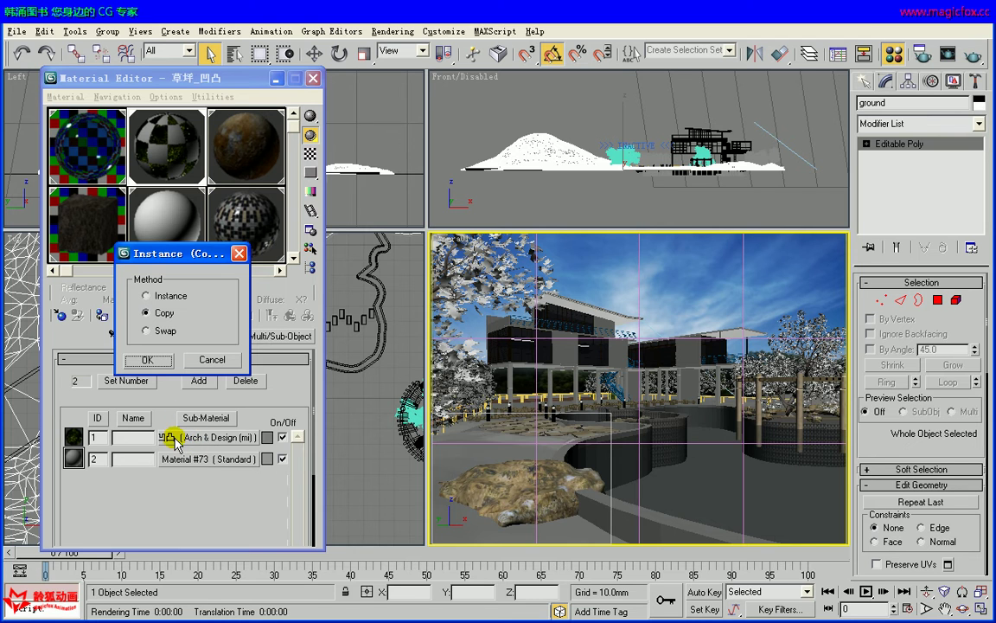
pyautogui.click(161, 360)
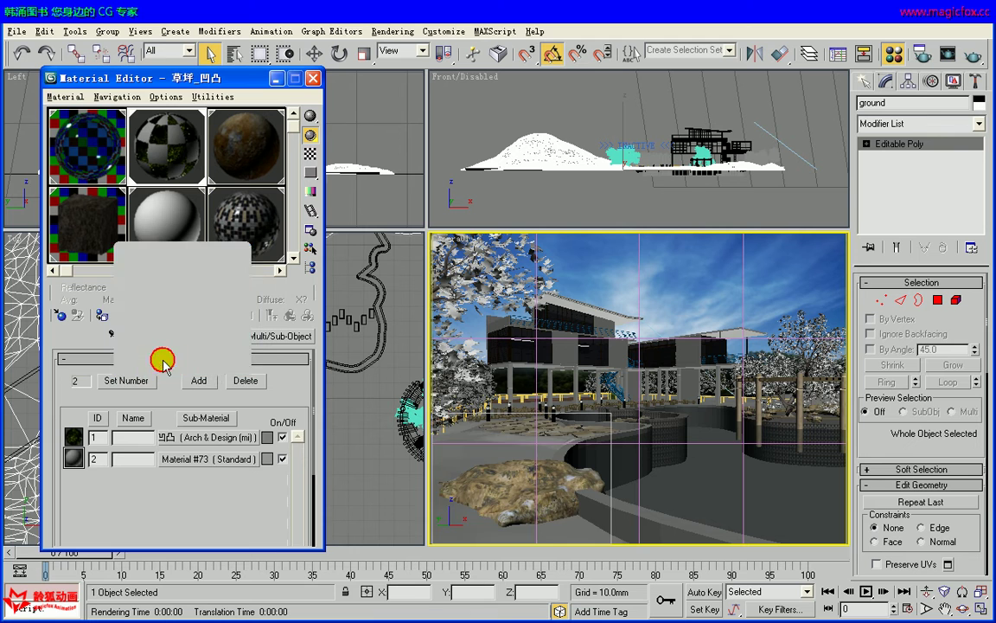
# Step: Rename the second sub-material 草坪_置换
pyautogui.click(209, 461)
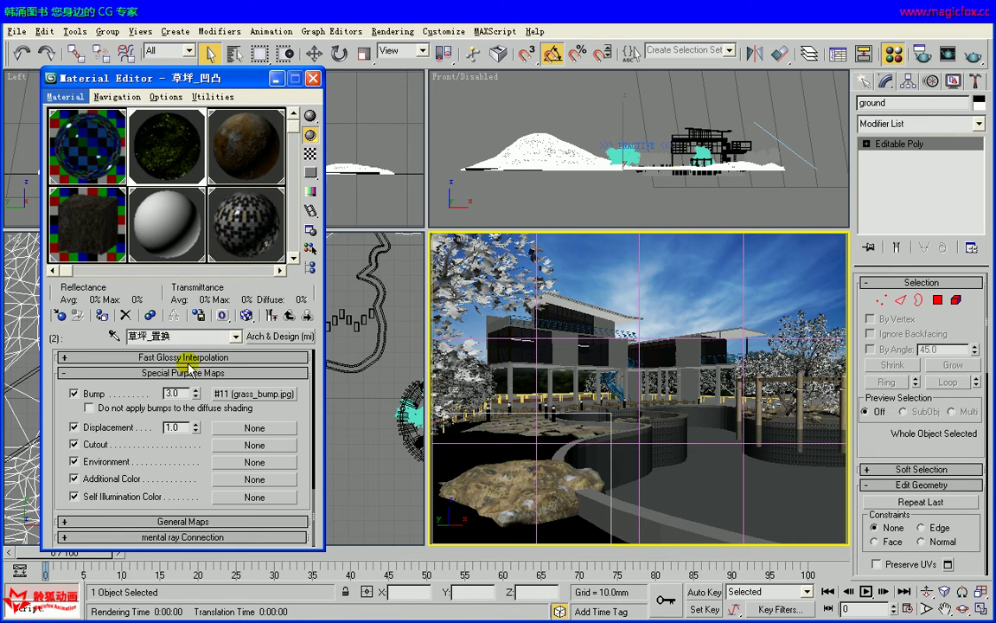
pyautogui.doubleClick(171, 343)
pyautogui.click(169, 335)
# Step: Review both grass sub-materials and their maps in the enlarged Material/Map Navigator, ending on sub-material 2, 草坪_置换
pyautogui.click(310, 269)
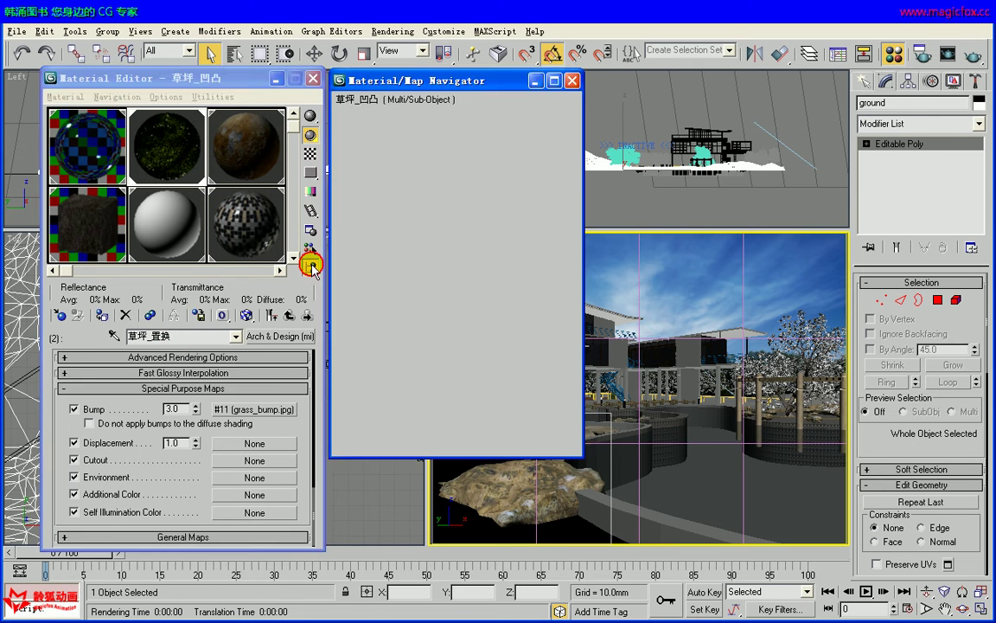
pyautogui.click(443, 142)
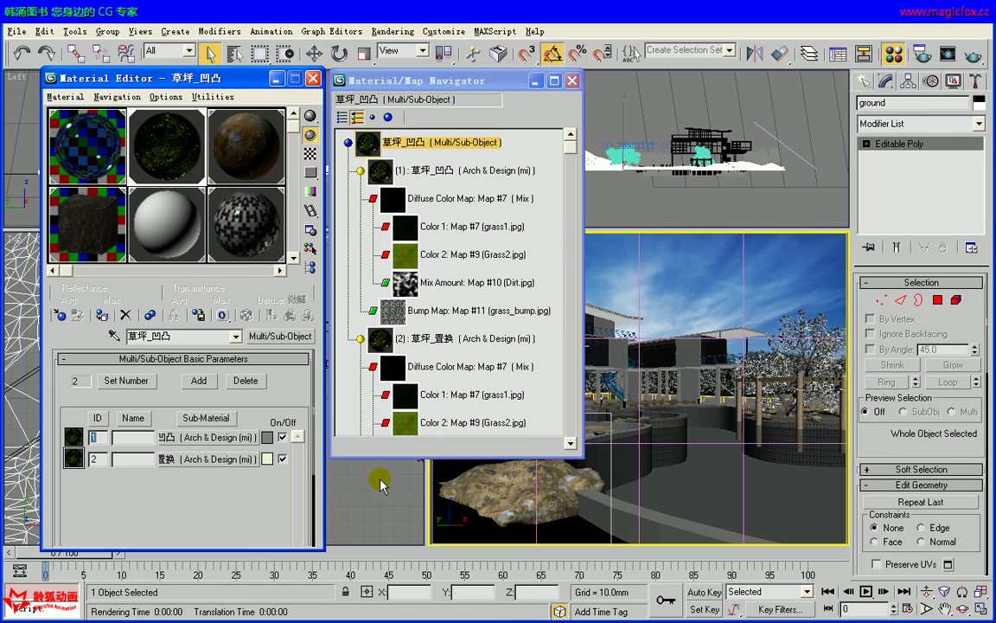
pyautogui.moveTo(382, 458); pyautogui.dragTo(382, 550)
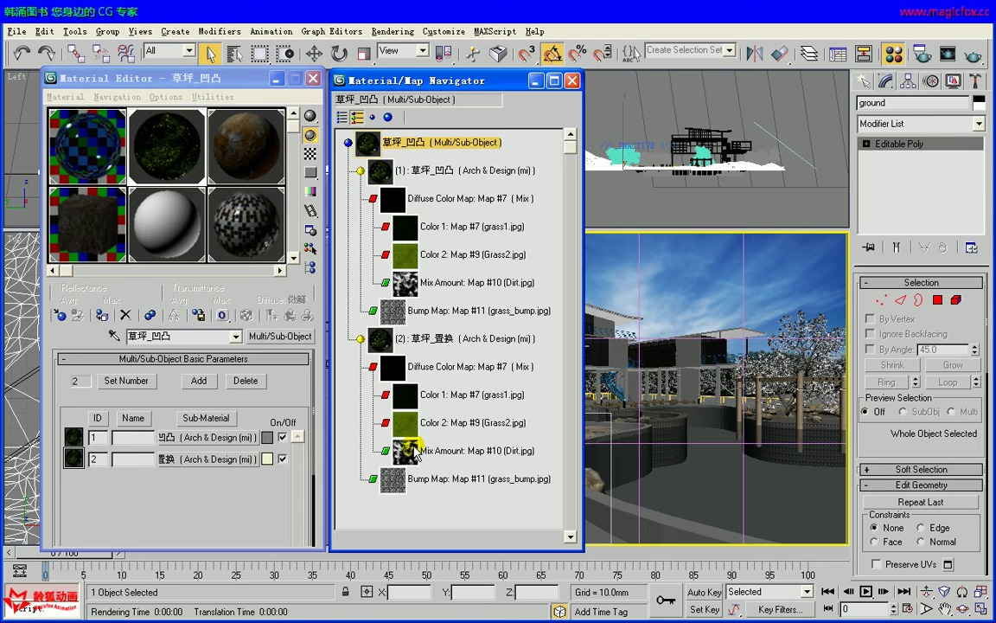
pyautogui.click(459, 173)
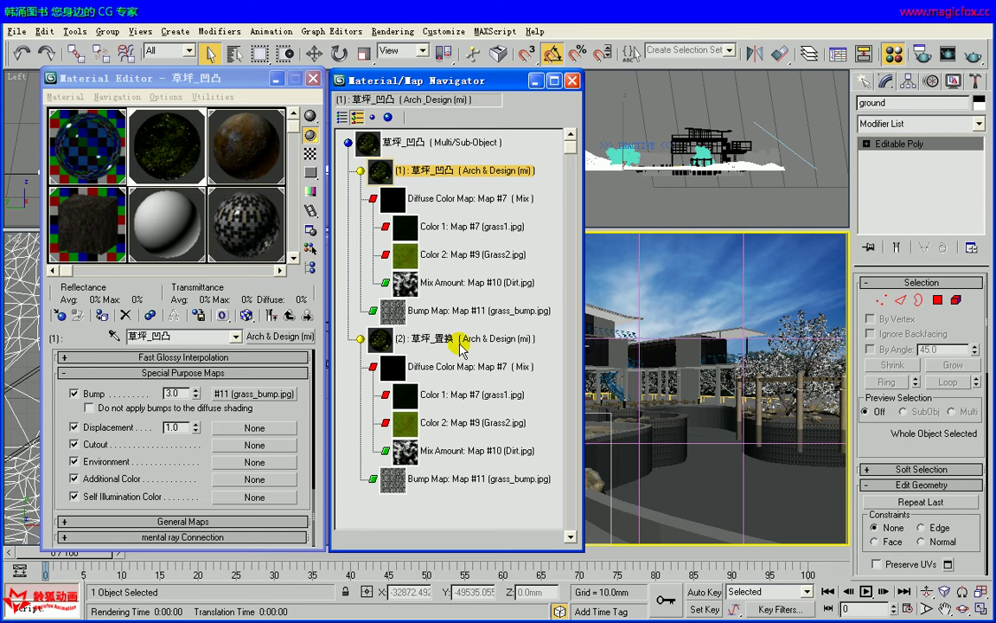
pyautogui.click(456, 340)
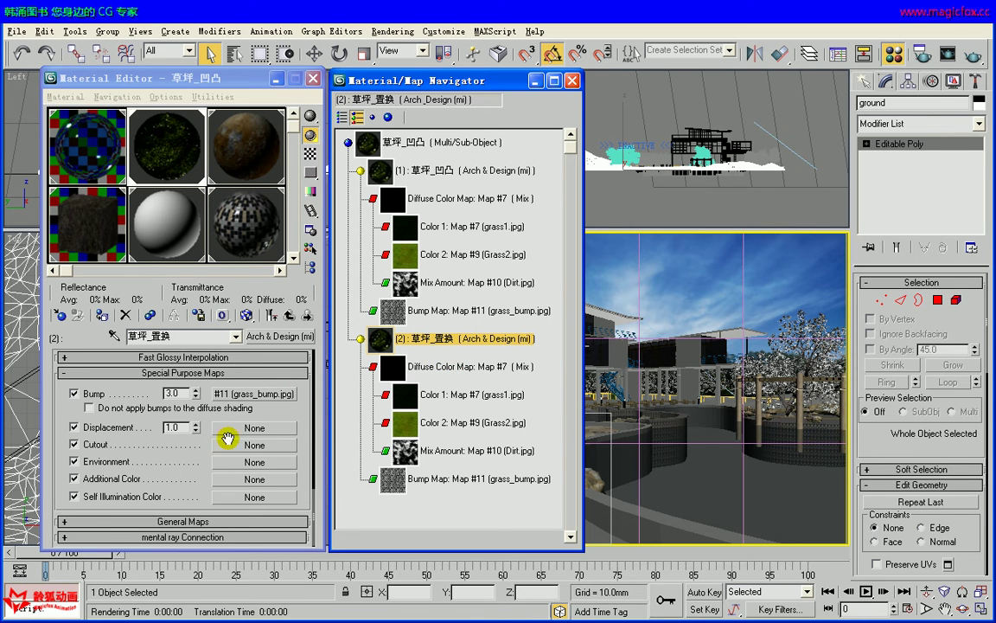
# Step: Load the bitmap Grass_displace.jpg as the displacement map of the 草坪_置换 sub-material
pyautogui.click(169, 427)
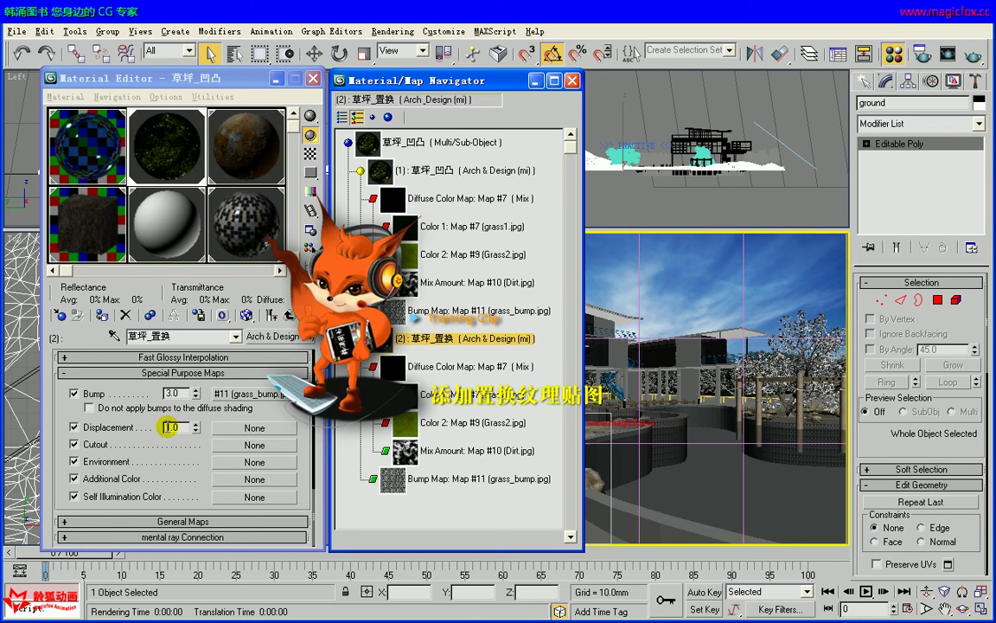
pyautogui.click(242, 430)
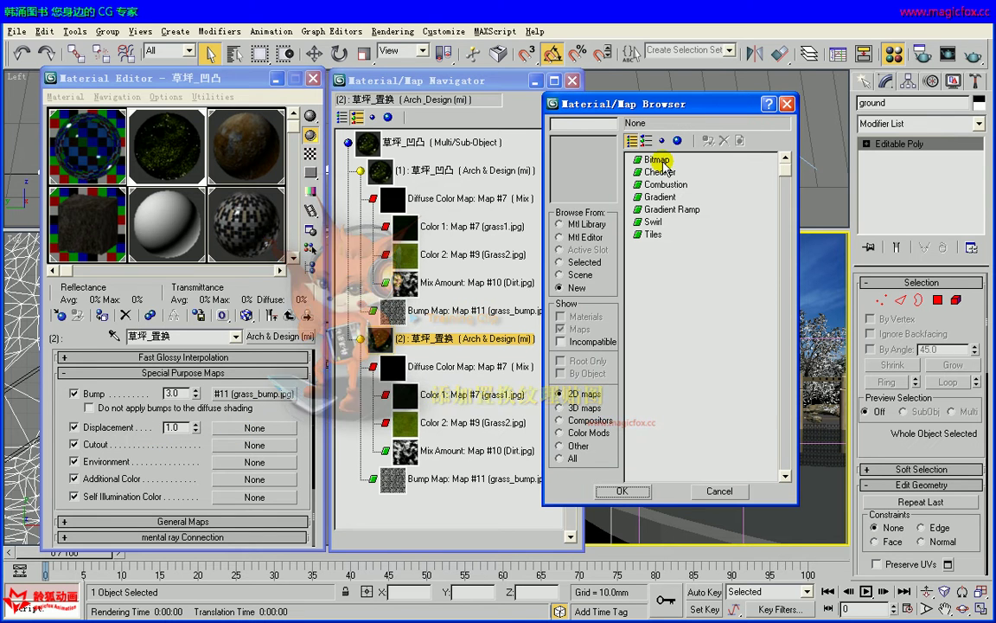
pyautogui.doubleClick(657, 160)
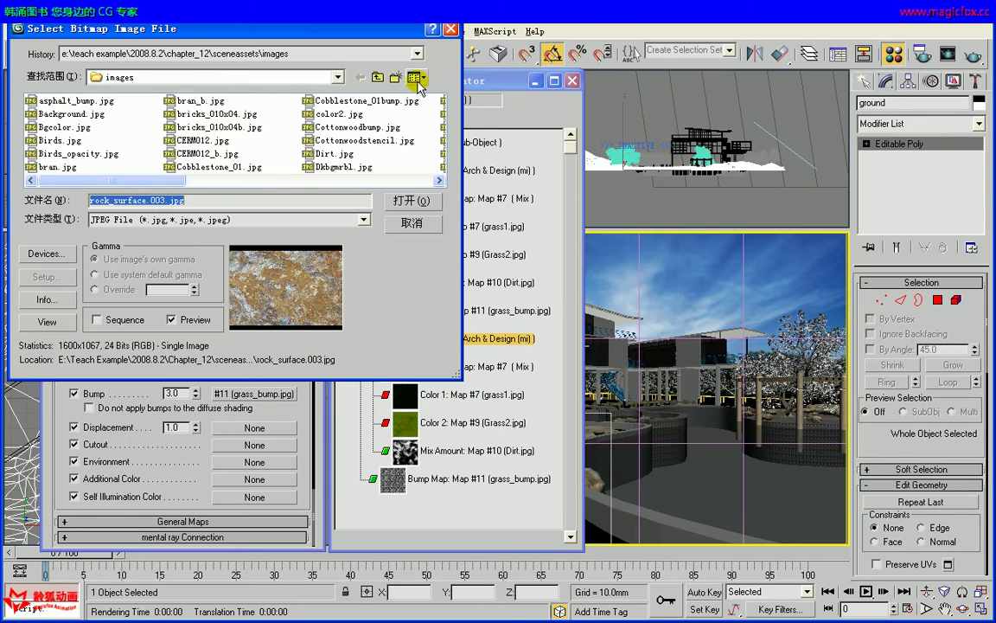
pyautogui.click(420, 83)
pyautogui.click(427, 99)
pyautogui.moveTo(441, 99); pyautogui.dragTo(445, 129)
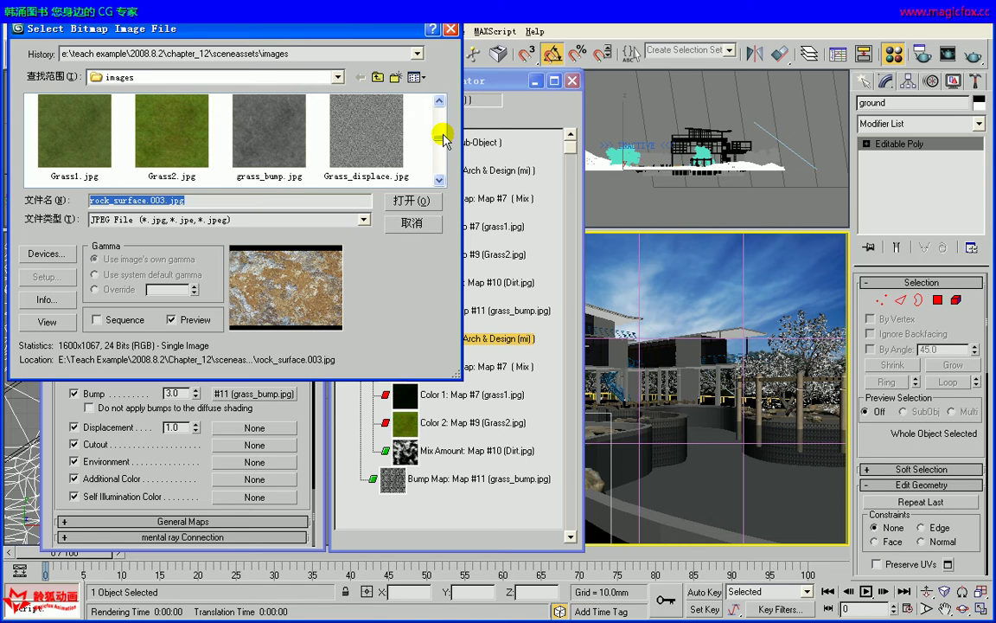
pyautogui.click(356, 157)
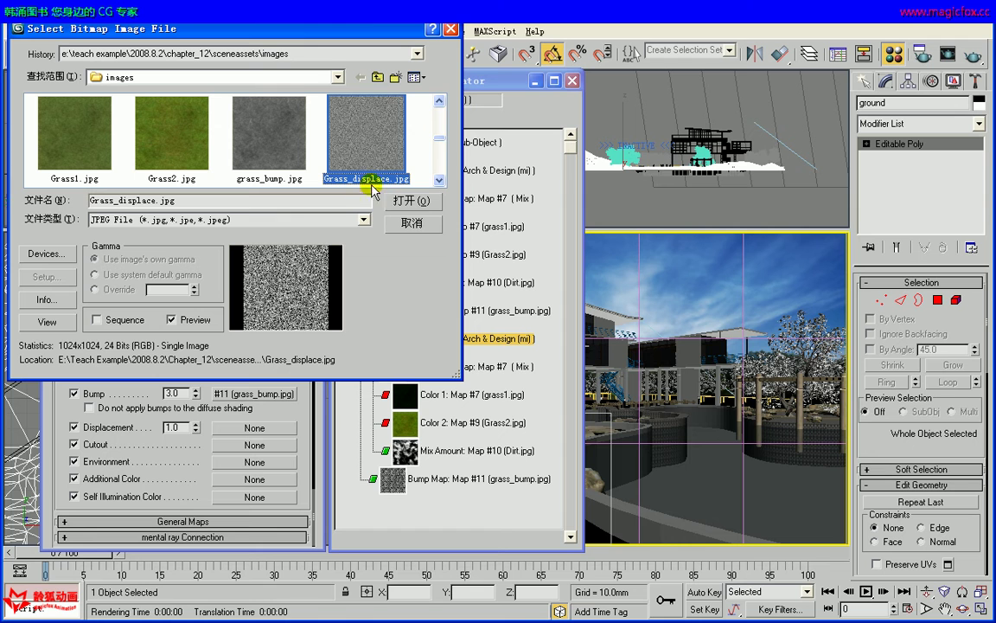
pyautogui.click(433, 202)
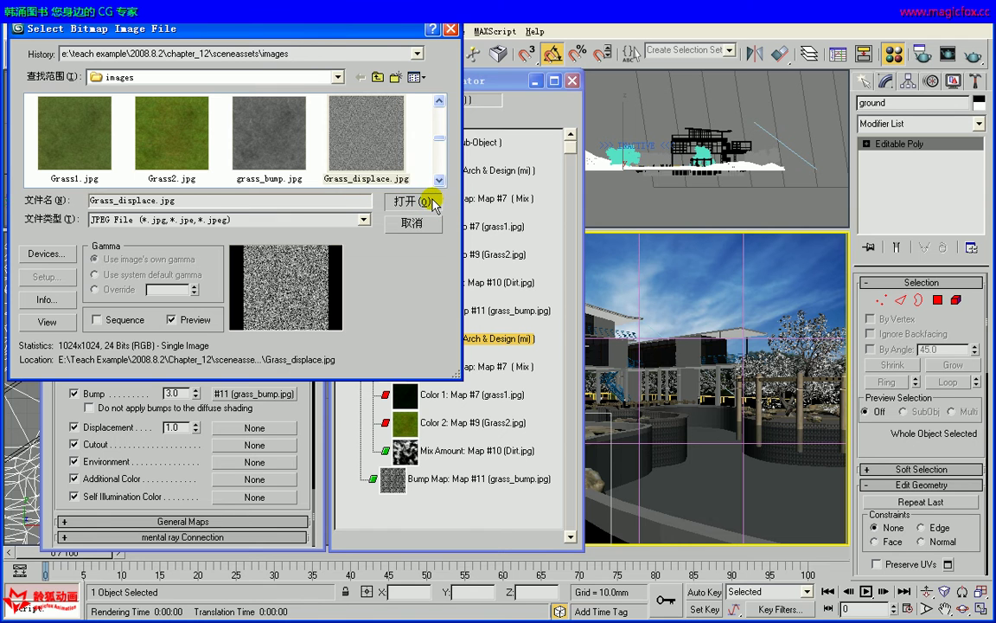
# Step: Enable real-world scale on the displacement bitmap and set its width and height to 1000 mm
pyautogui.click(332, 377)
pyautogui.click(67, 410)
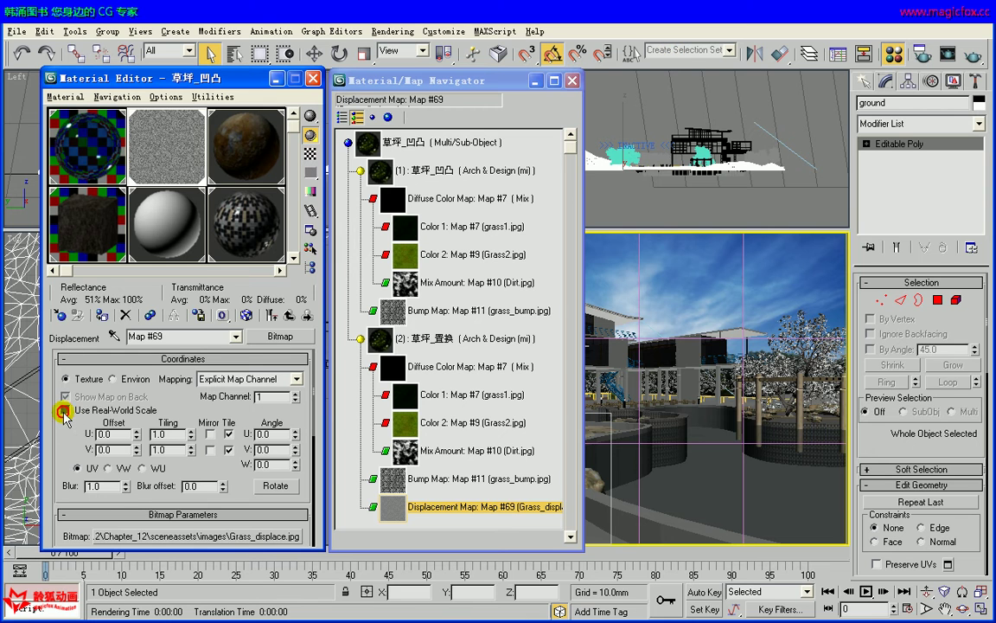
pyautogui.click(154, 433)
pyautogui.write('1000')
pyautogui.press('Tab')
pyautogui.write('10')
pyautogui.press('Return')
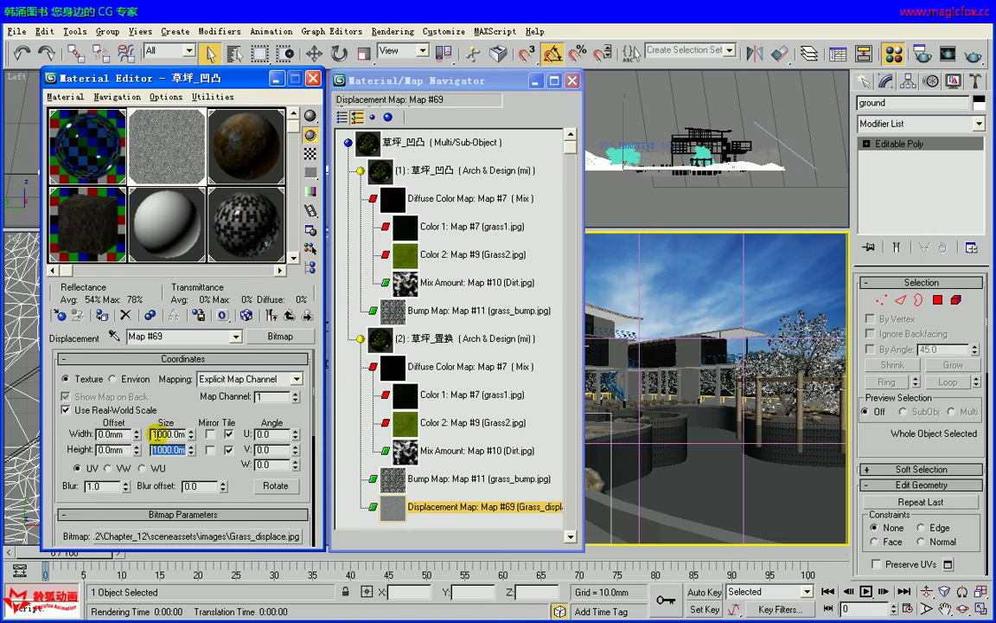
# Step: Set the displacement bitmap's blur to 0.01 with Summed Area filtering and return to the 草坪_置换 sub-material
pyautogui.moveTo(49, 408); pyautogui.dragTo(45, 339)
pyautogui.click(83, 519)
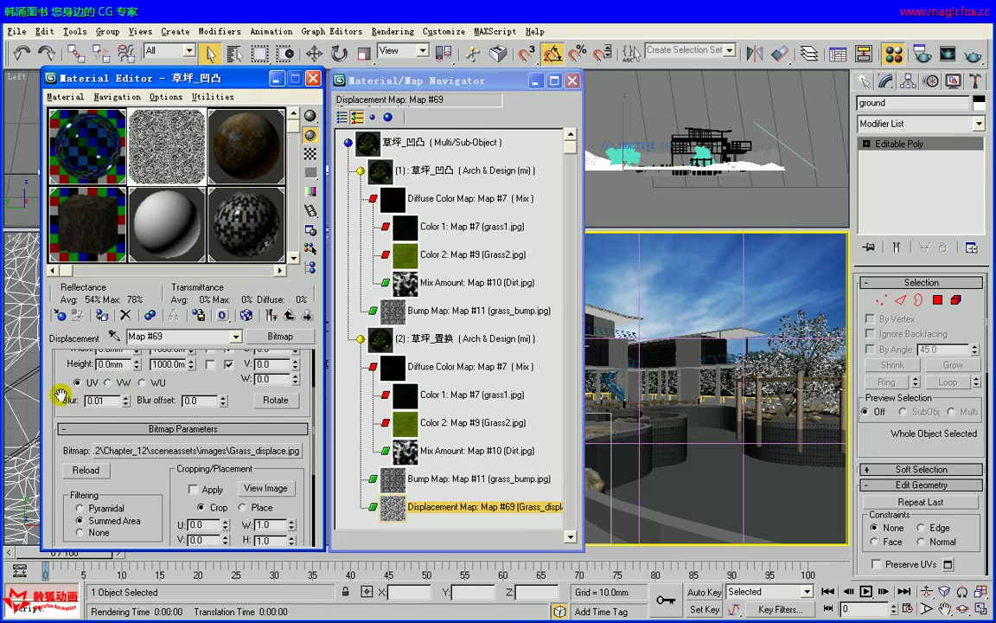
pyautogui.moveTo(54, 386); pyautogui.dragTo(53, 407)
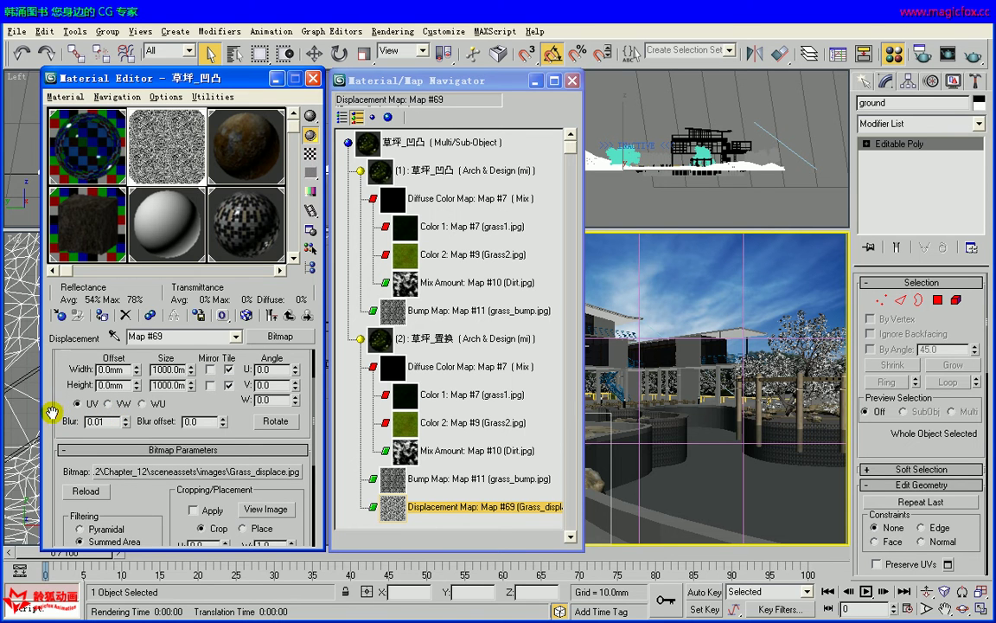
pyautogui.scroll(-2, 53, 410)
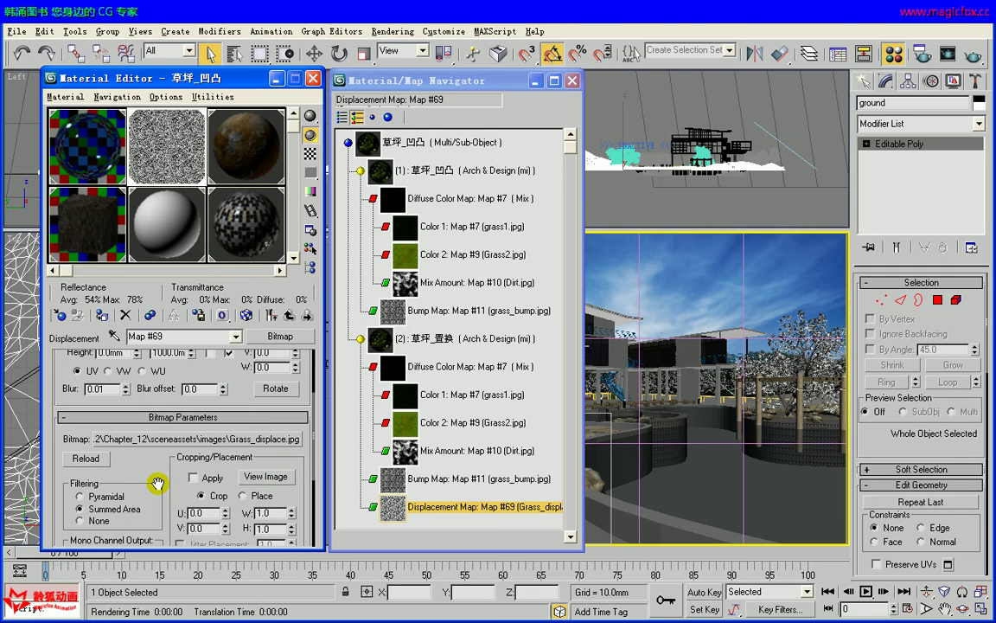
pyautogui.click(287, 315)
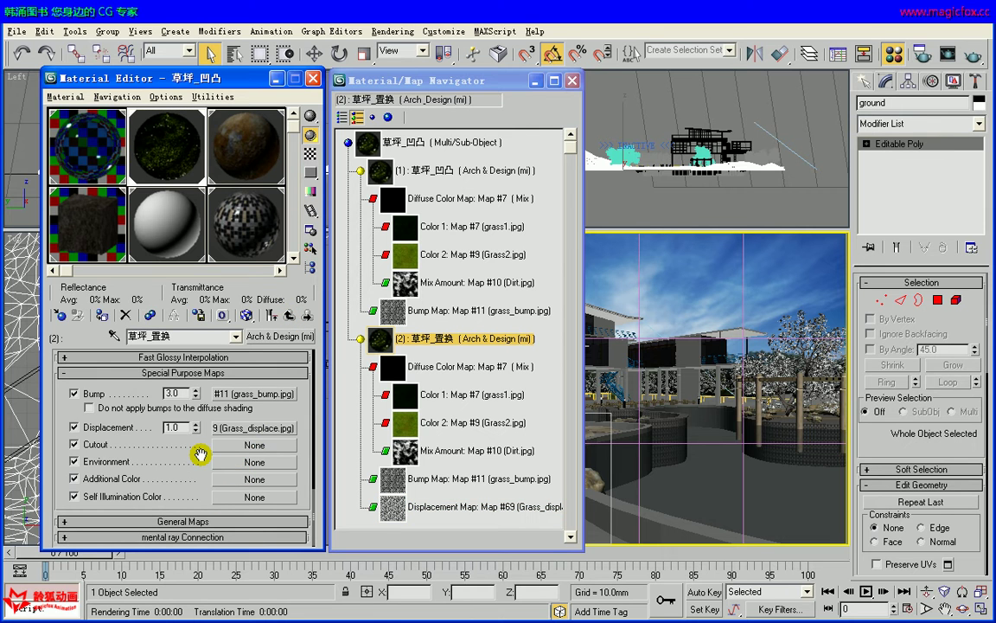
# Step: Show the Camera01 rendered frame and set the displacement amount of 草坪_置换 to 10
pyautogui.click(971, 55)
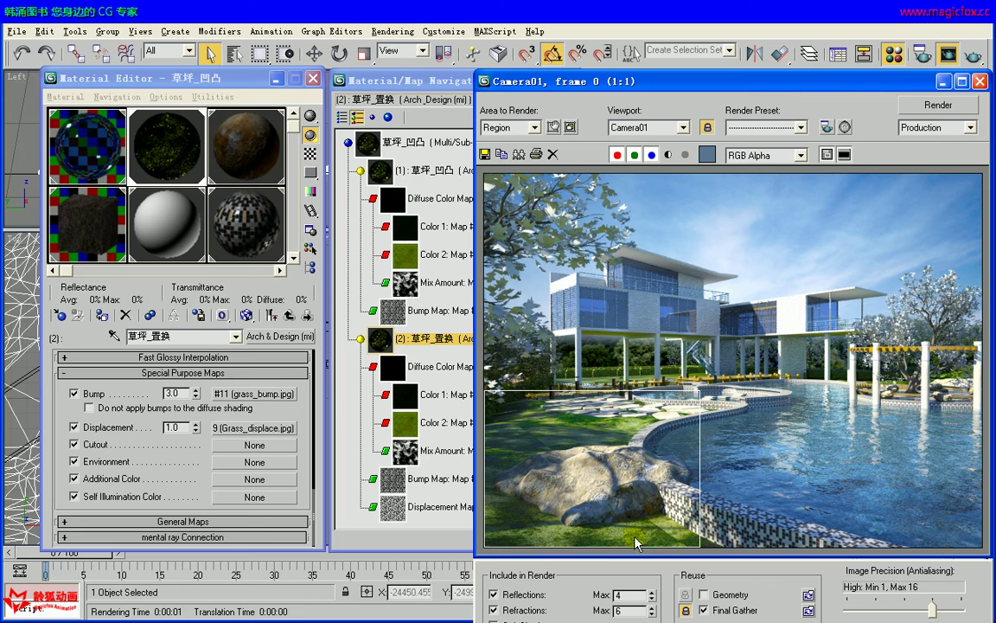
pyautogui.click(625, 573)
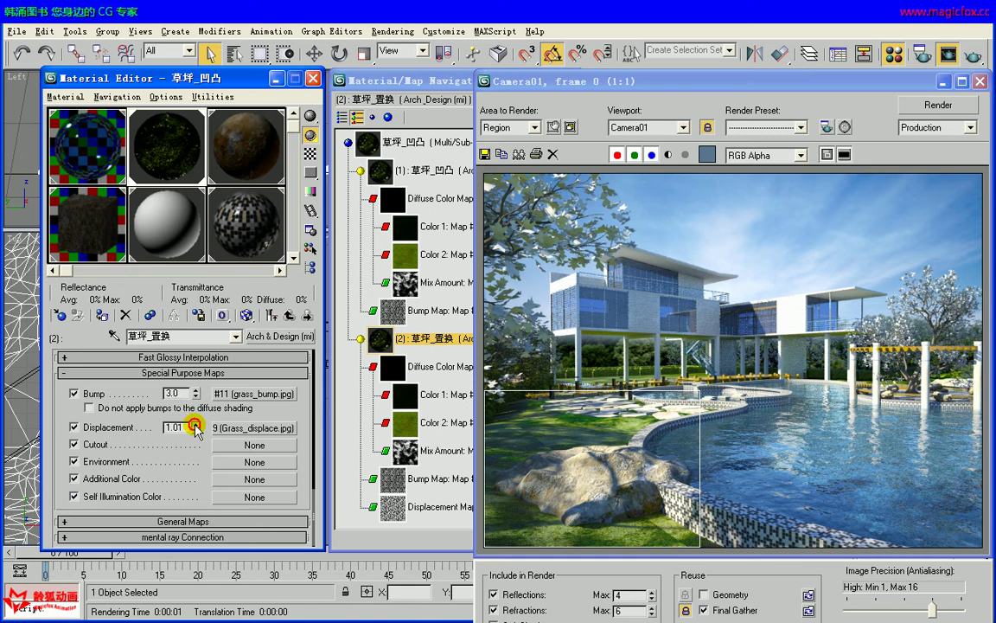
pyautogui.click(73, 461)
pyautogui.moveTo(195, 427); pyautogui.dragTo(195, 407)
pyautogui.click(184, 426)
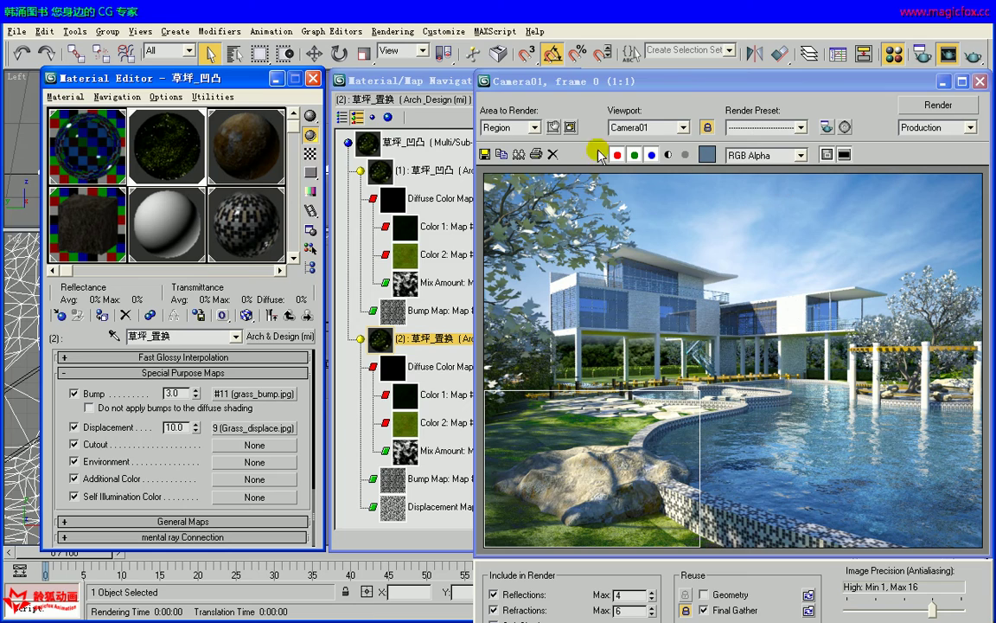
# Step: Clone the rendered frame, re-render the grass region to compare it with the clone, and minimize the clone
pyautogui.click(519, 154)
pyautogui.moveTo(610, 83)
pyautogui.mouseDown()
pyautogui.moveTo(372, 153)
pyautogui.moveTo(267, 140)
pyautogui.mouseUp()
pyautogui.click(916, 105)
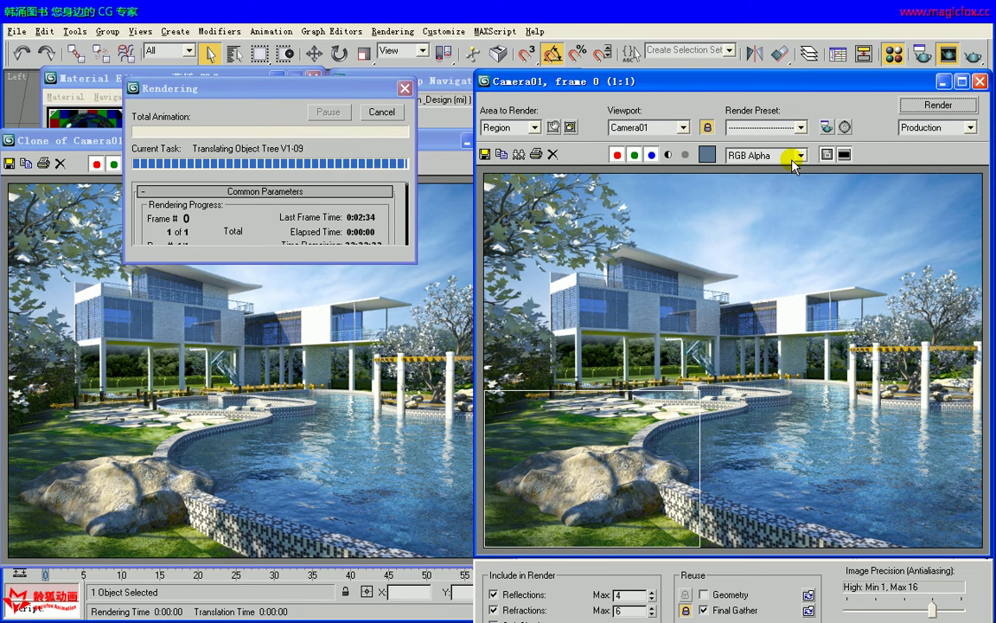
pyautogui.click(404, 88)
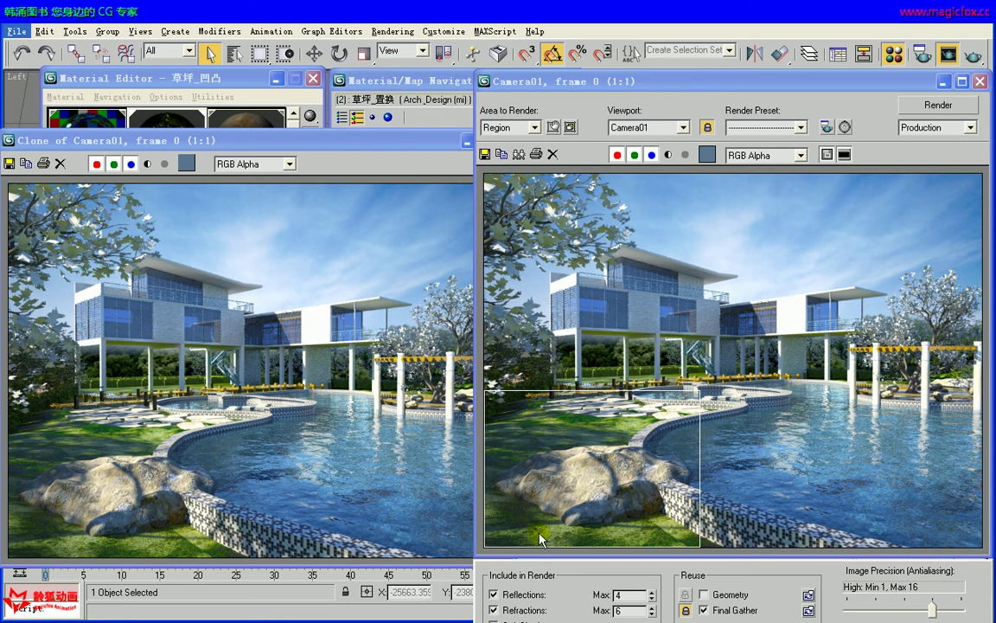
pyautogui.click(466, 139)
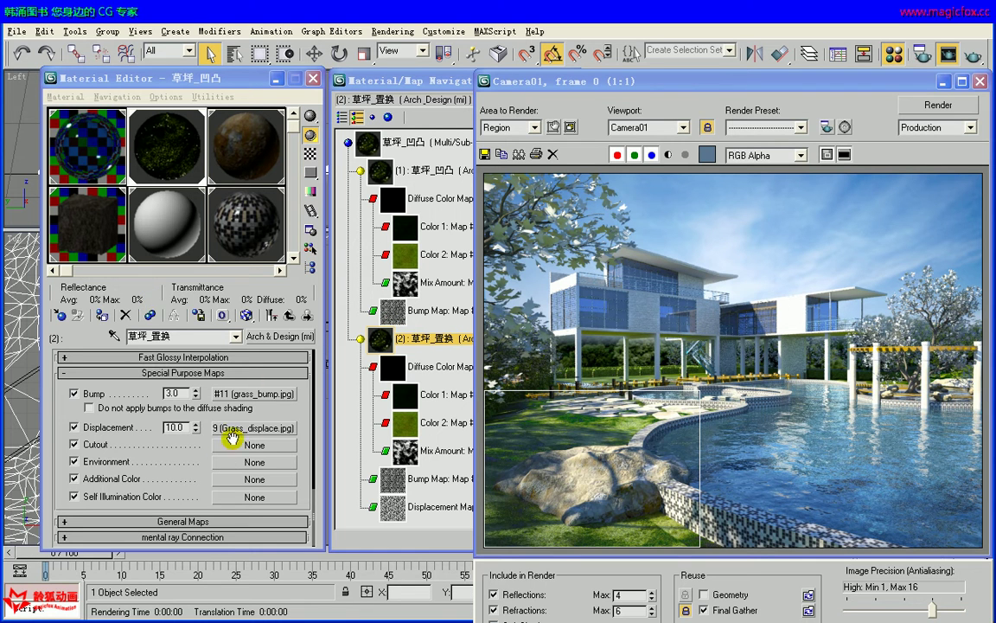
# Step: Set the output amount of the Grass_displace.jpg displacement map to 5
pyautogui.click(283, 430)
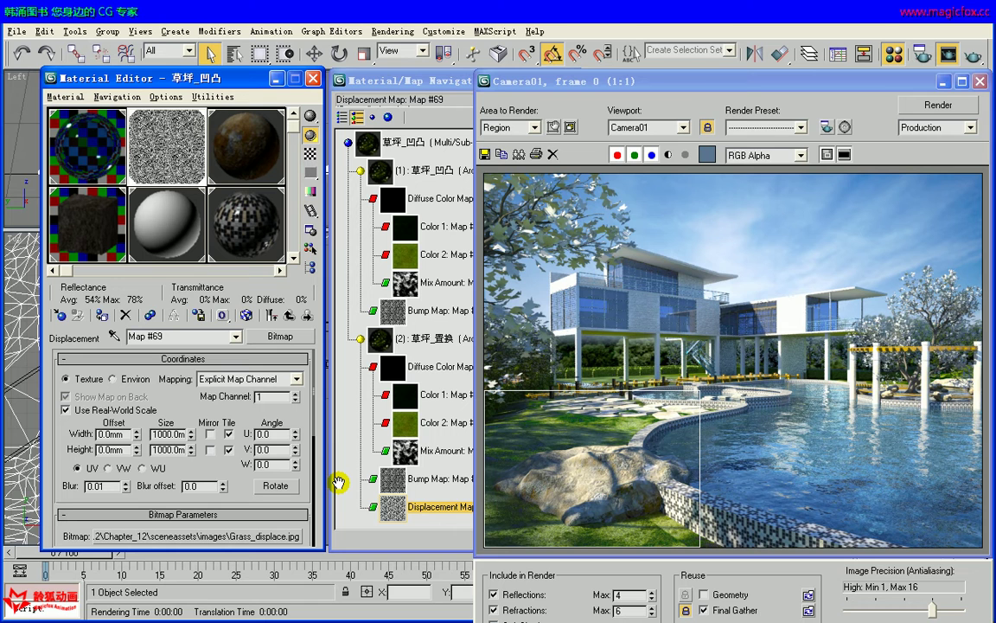
pyautogui.click(270, 359)
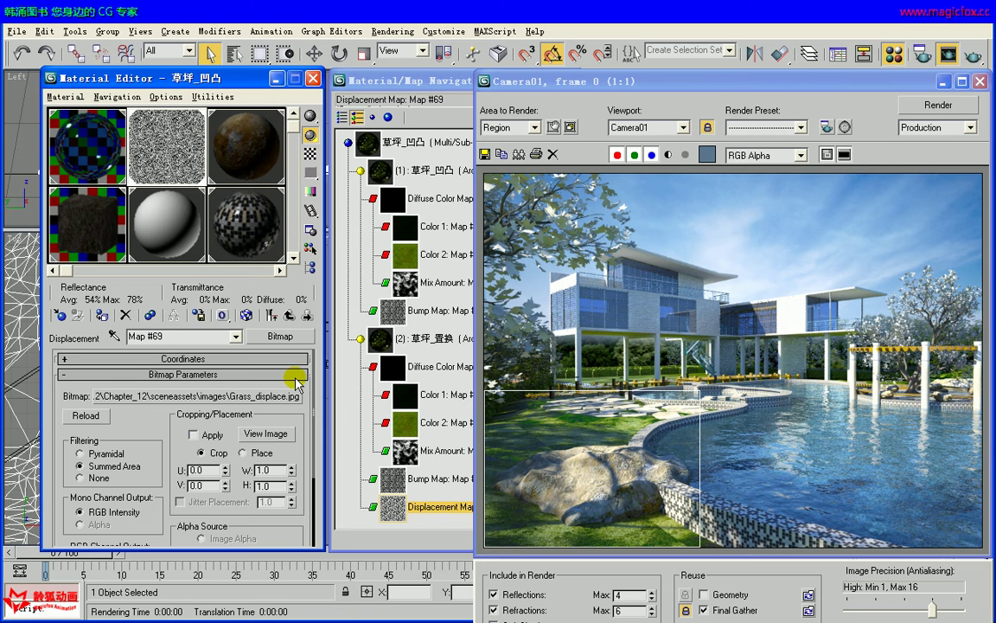
pyautogui.click(292, 376)
pyautogui.click(278, 425)
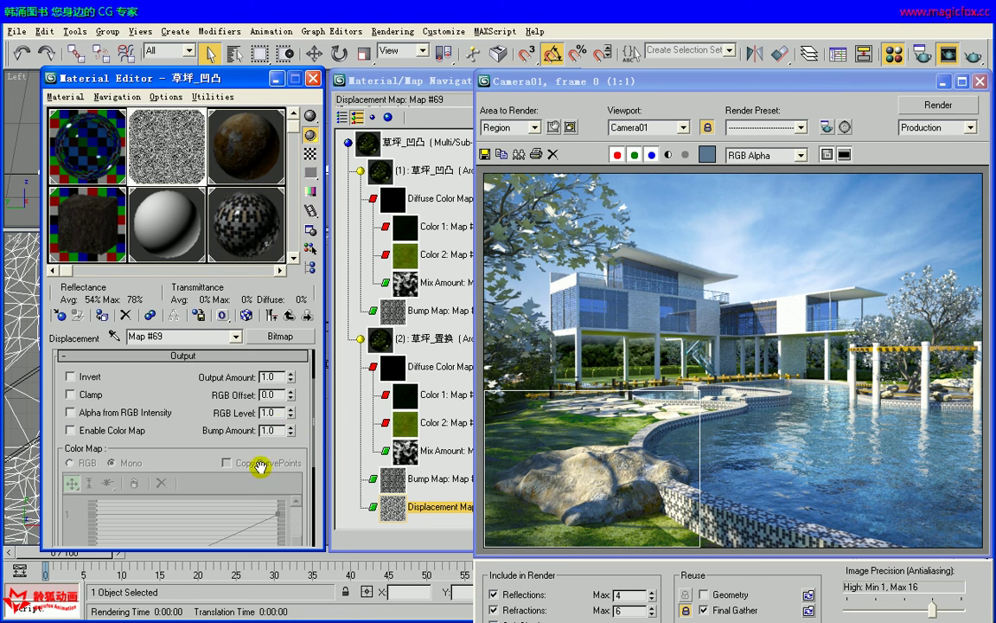
pyautogui.doubleClick(273, 377)
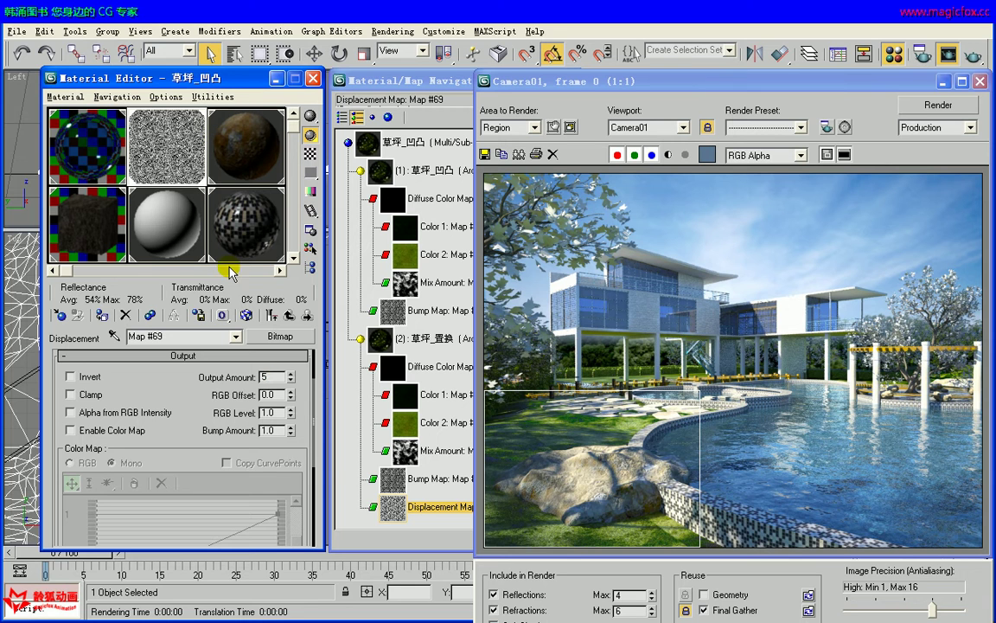
pyautogui.write('5')
pyautogui.press('Return')
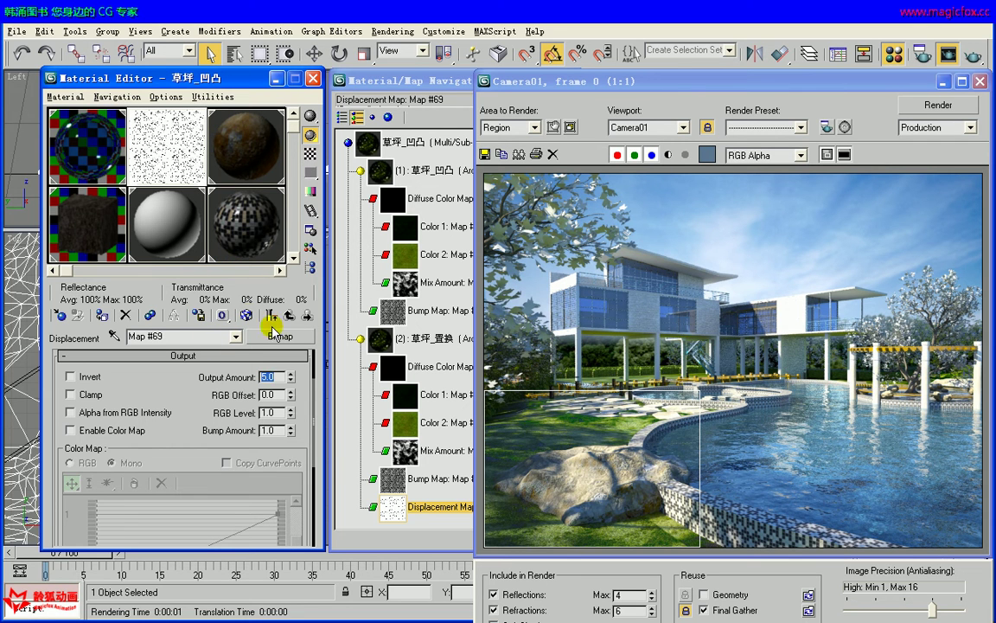
# Step: Render the grass region again and compare it with the cloned frame
pyautogui.click(920, 105)
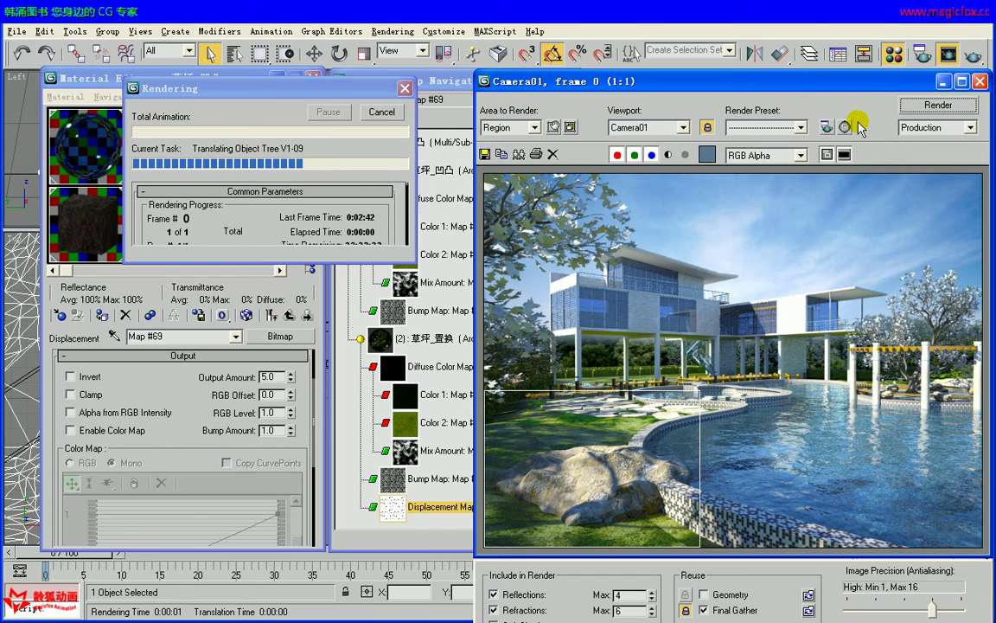
pyautogui.click(845, 127)
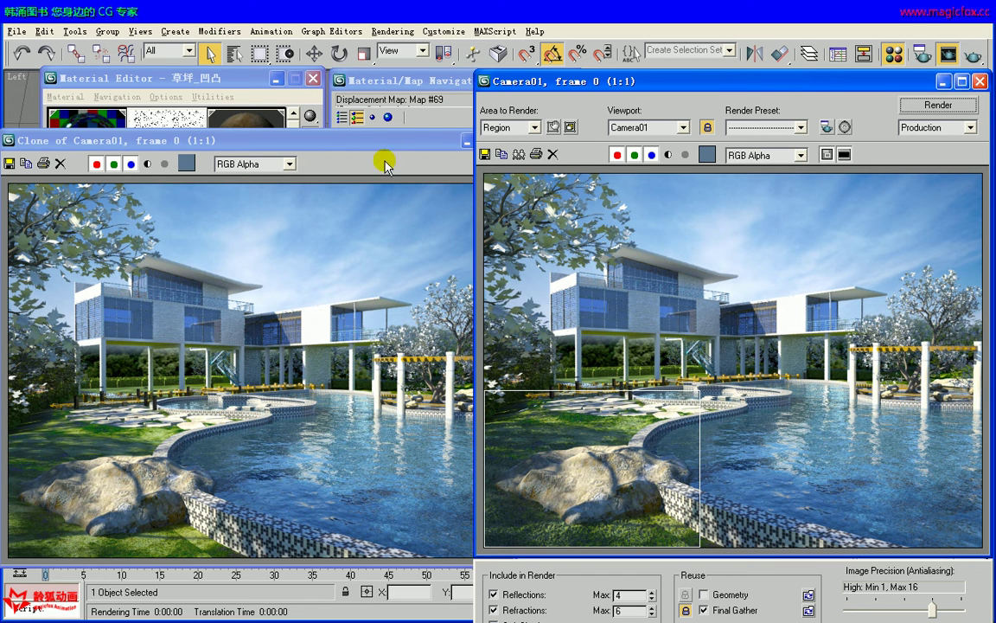
pyautogui.click(350, 160)
pyautogui.click(500, 140)
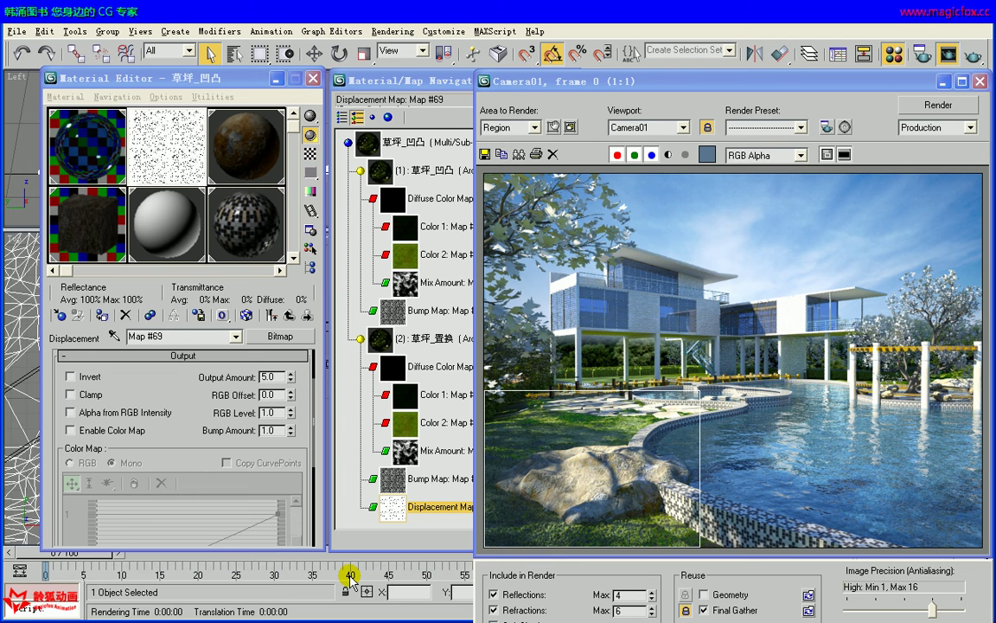
# Step: Open an enlarged preview of the displacement map beside the editor and reset its output amount to 1
pyautogui.click(167, 153)
pyautogui.doubleClick(166, 153)
pyautogui.moveTo(709, 83); pyautogui.dragTo(444, 89)
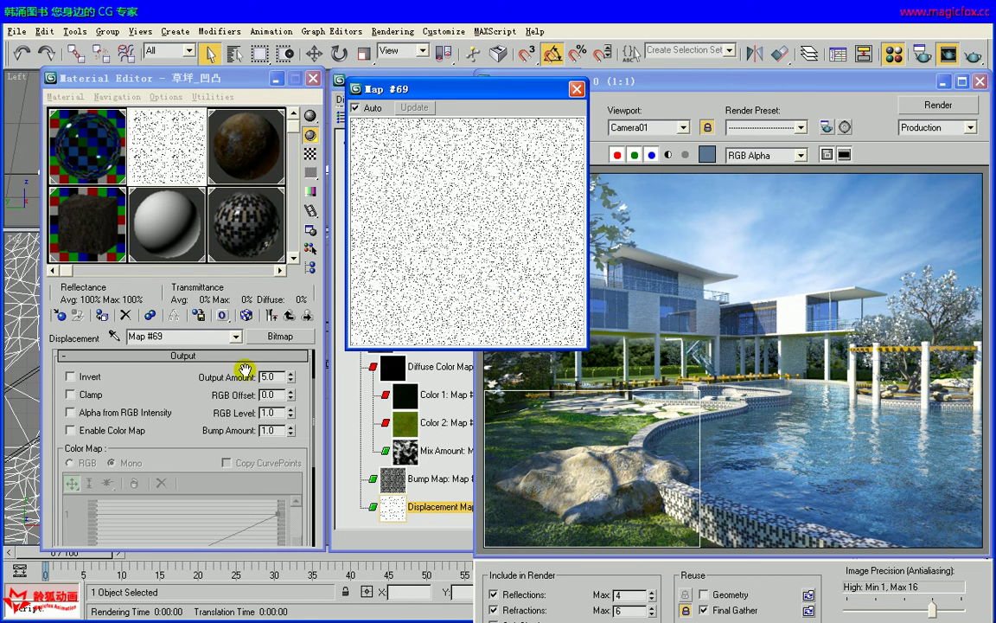
pyautogui.doubleClick(279, 373)
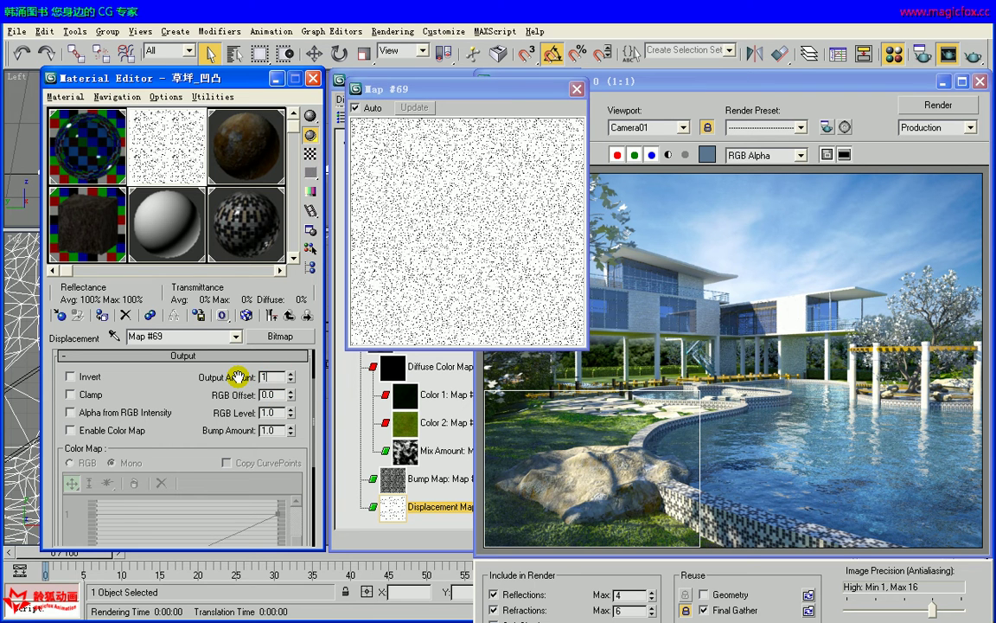
pyautogui.press('Return')
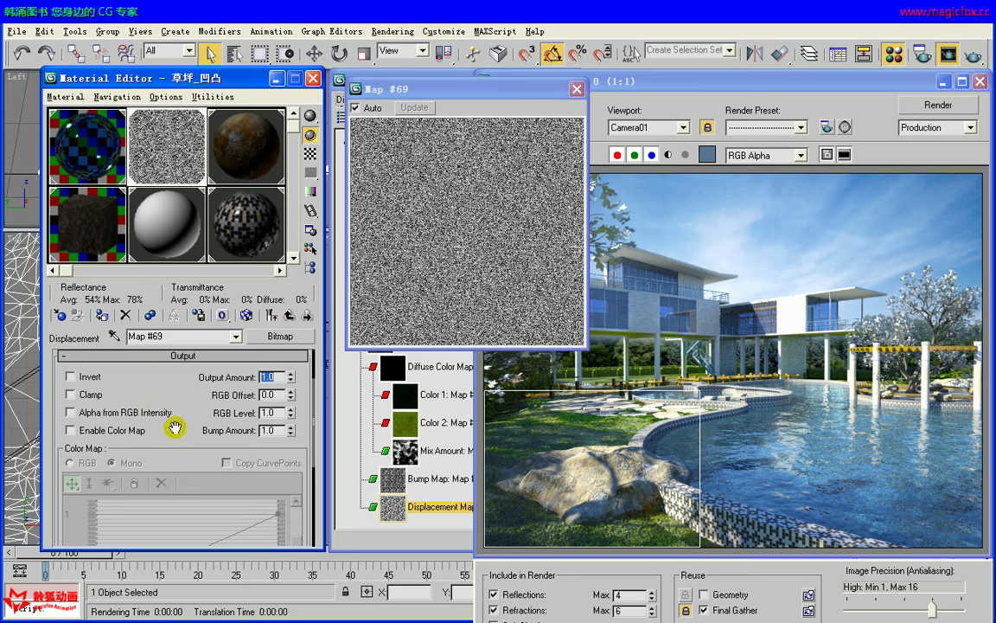
# Step: Enable the displacement map's color map, set the curve's end point value to 5, and fit the curve vertically in the graph
pyautogui.scroll(-1, 171, 381)
pyautogui.click(70, 415)
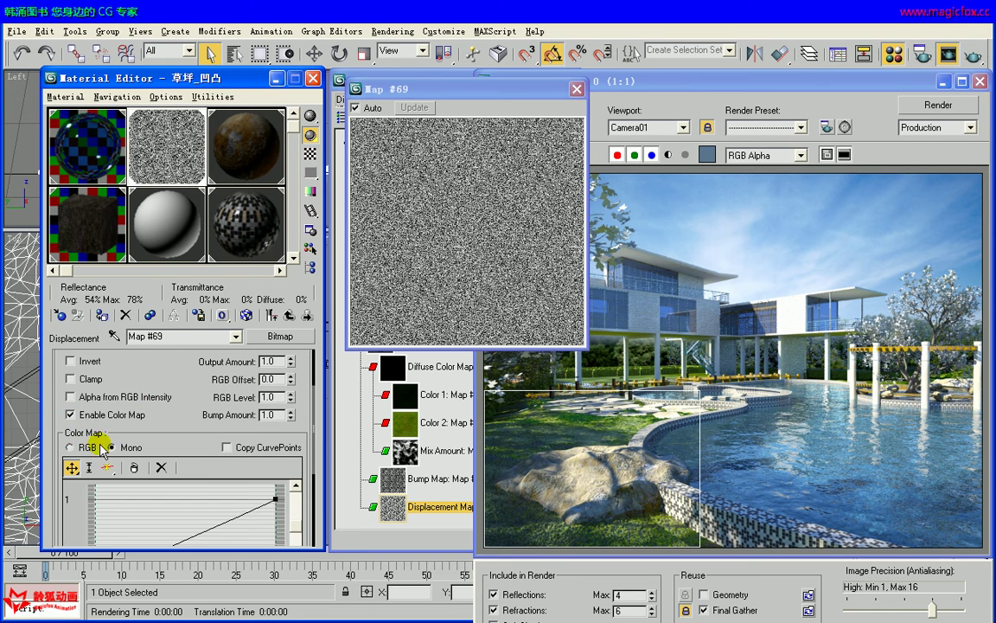
pyautogui.moveTo(176, 425); pyautogui.dragTo(179, 366)
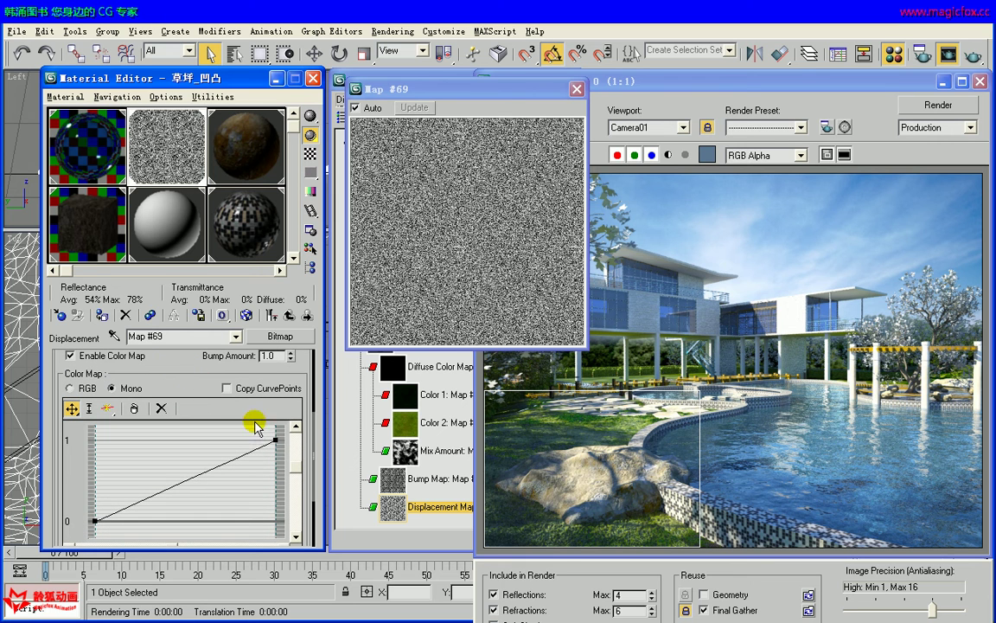
pyautogui.click(276, 439)
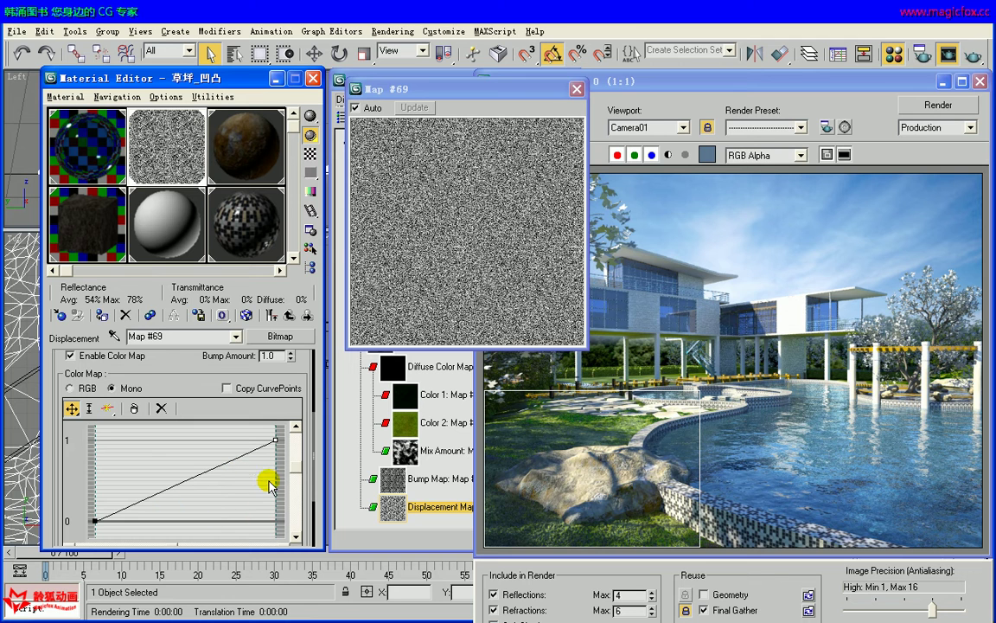
pyautogui.moveTo(306, 487); pyautogui.dragTo(303, 417)
pyautogui.click(67, 500)
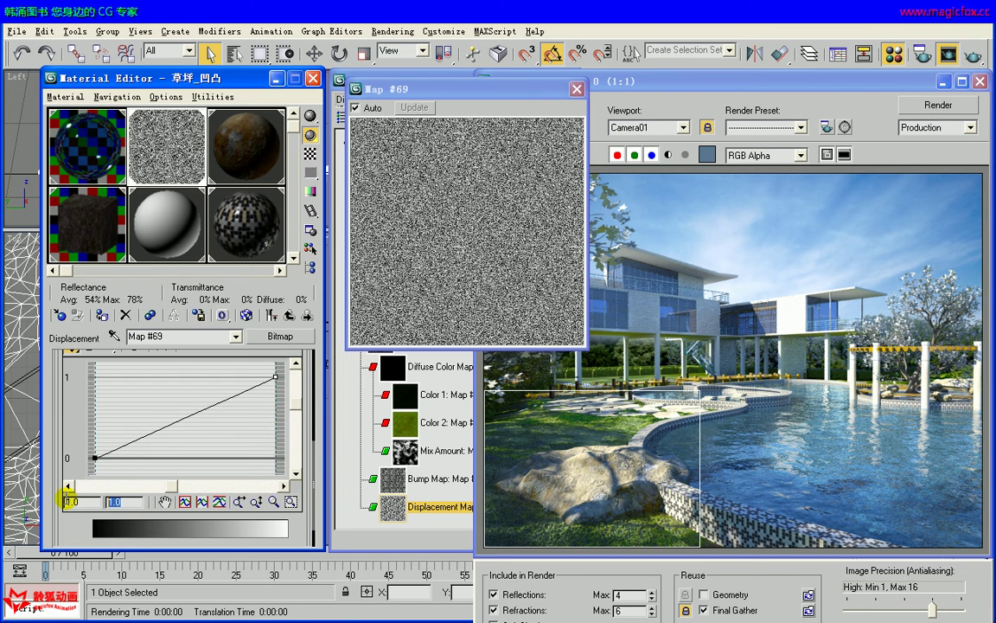
pyautogui.write('5')
pyautogui.press('Return')
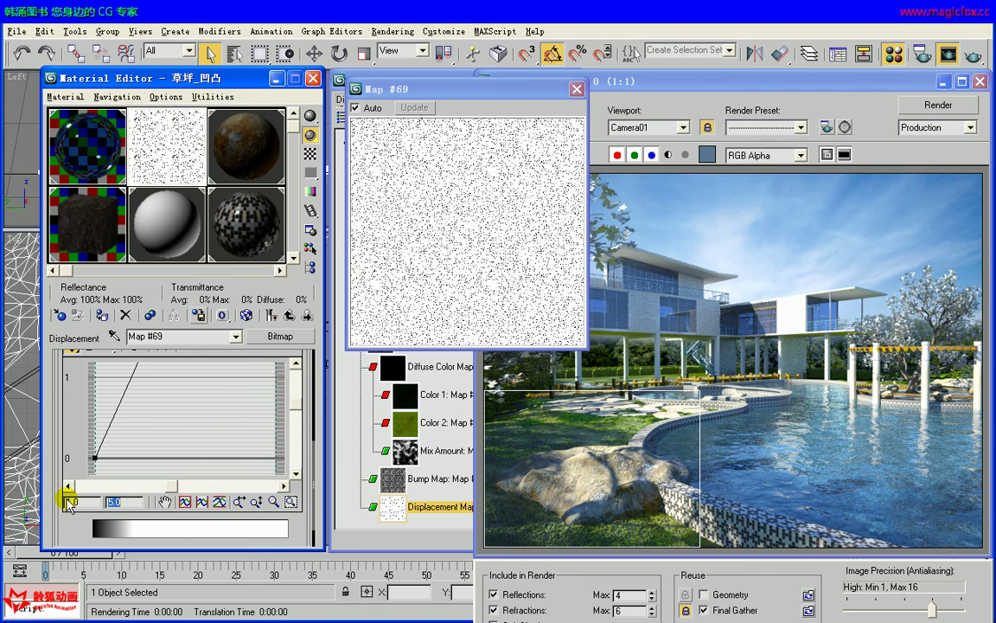
pyautogui.click(219, 502)
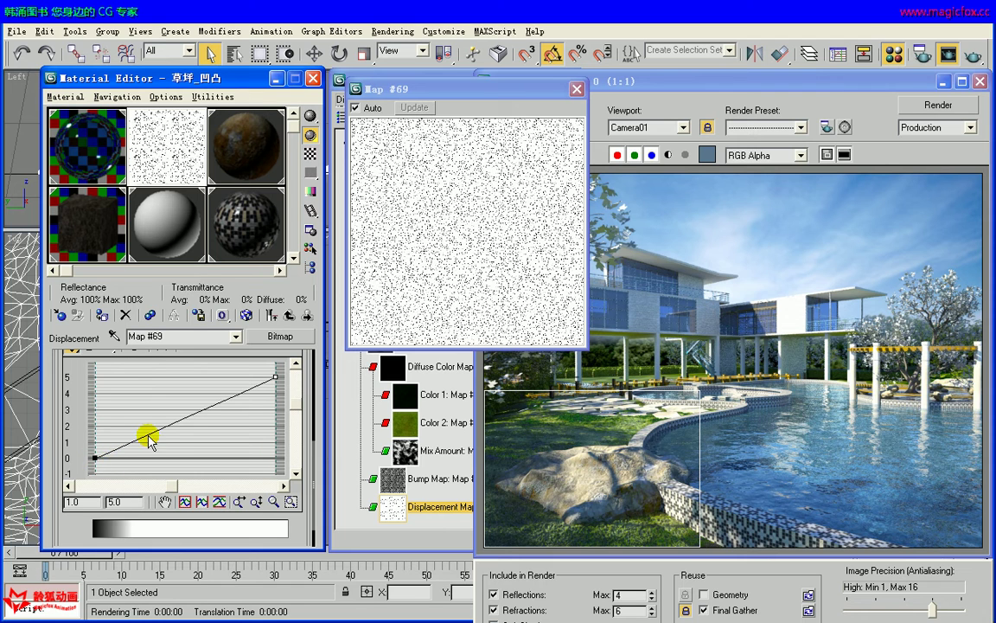
# Step: Convert the color curve's start point to Bezier-Corner and stretch its handle flat along the zero line
pyautogui.click(95, 458)
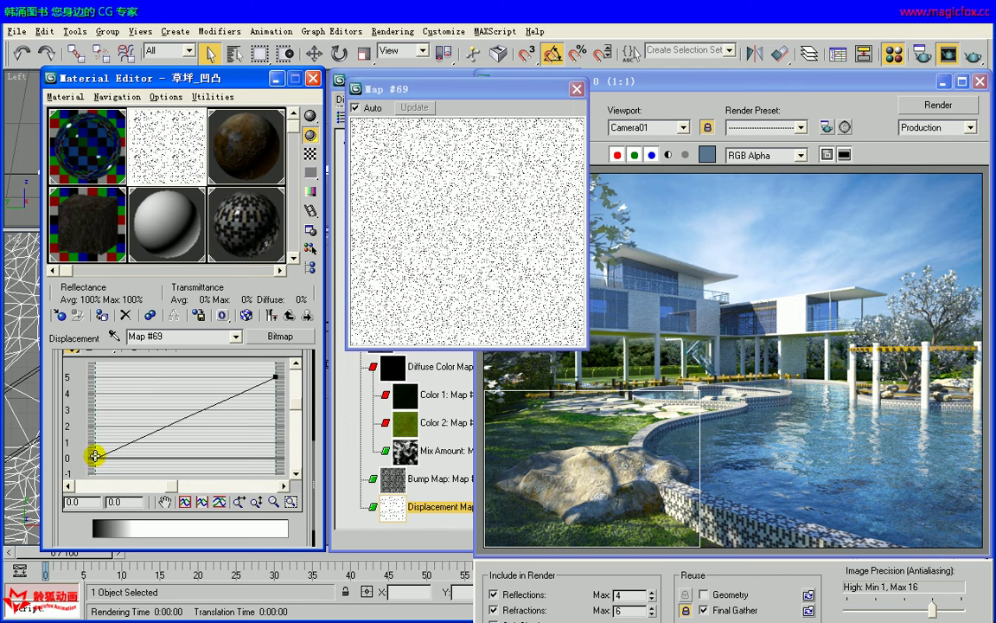
pyautogui.rightClick(95, 456)
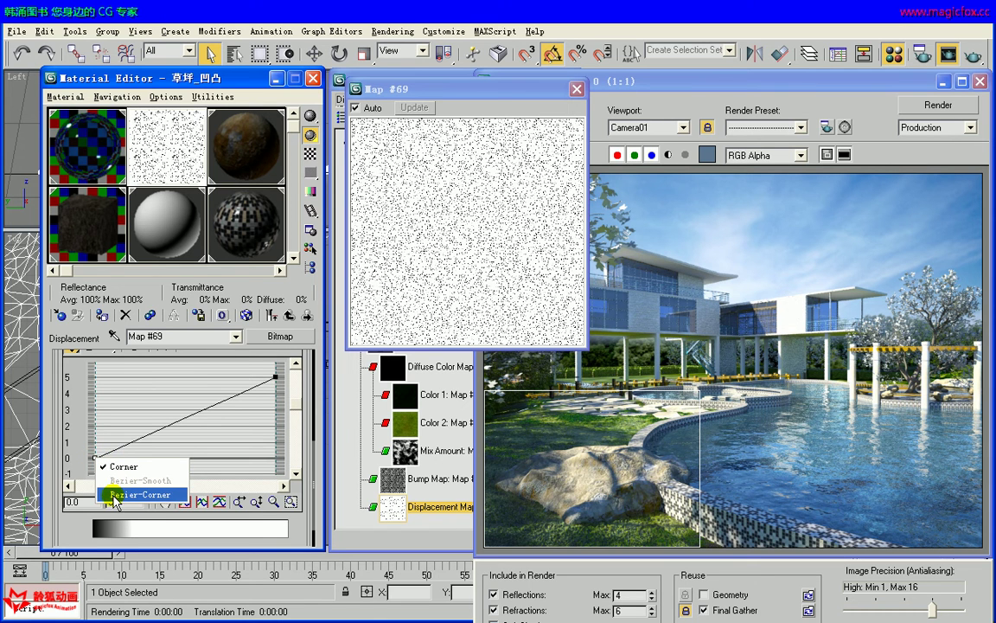
pyautogui.click(114, 496)
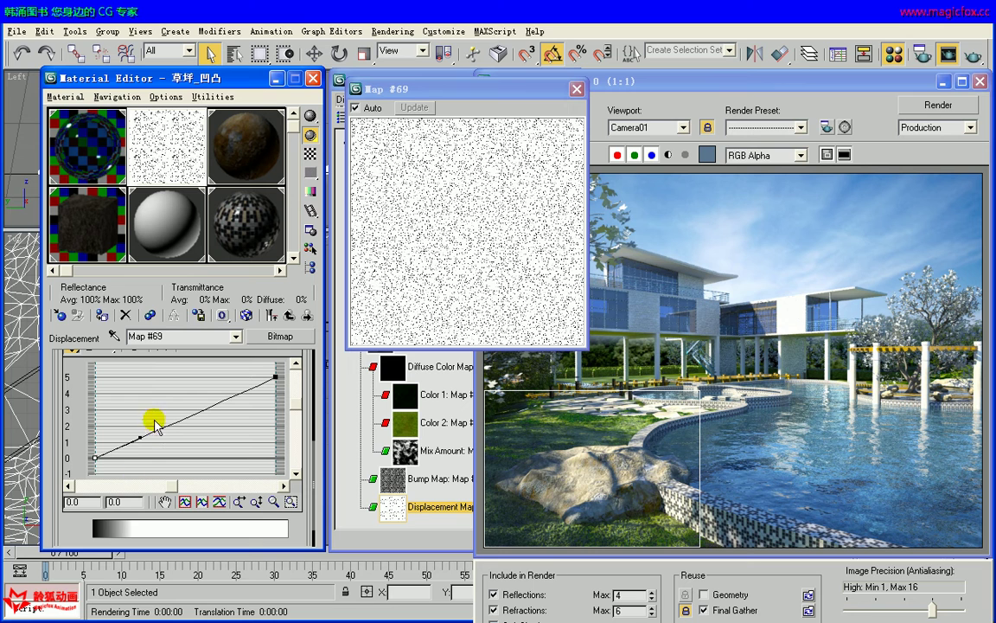
pyautogui.click(134, 435)
pyautogui.click(95, 459)
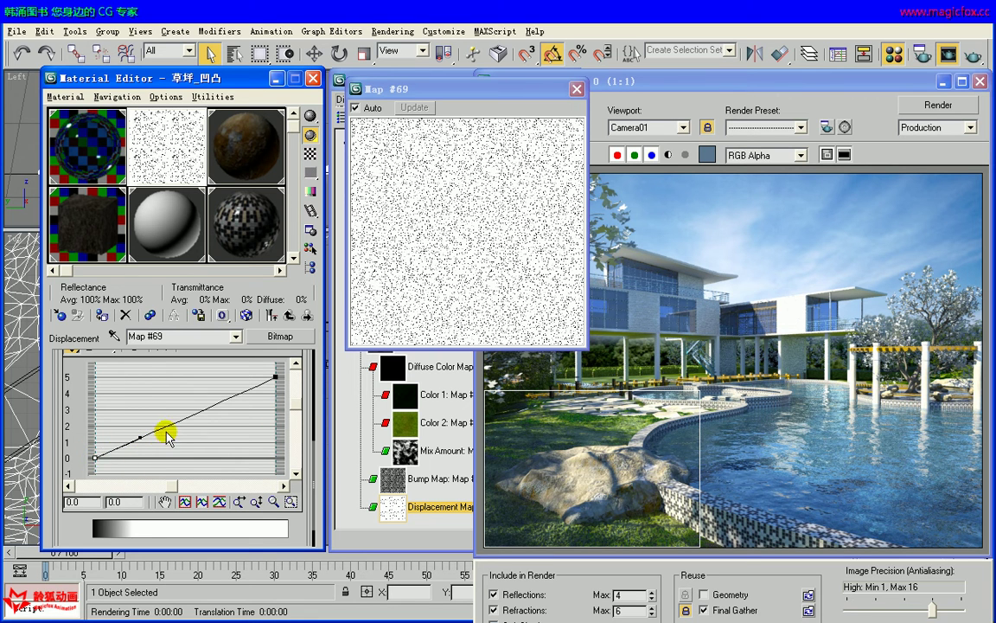
pyautogui.moveTo(139, 438); pyautogui.dragTo(165, 458)
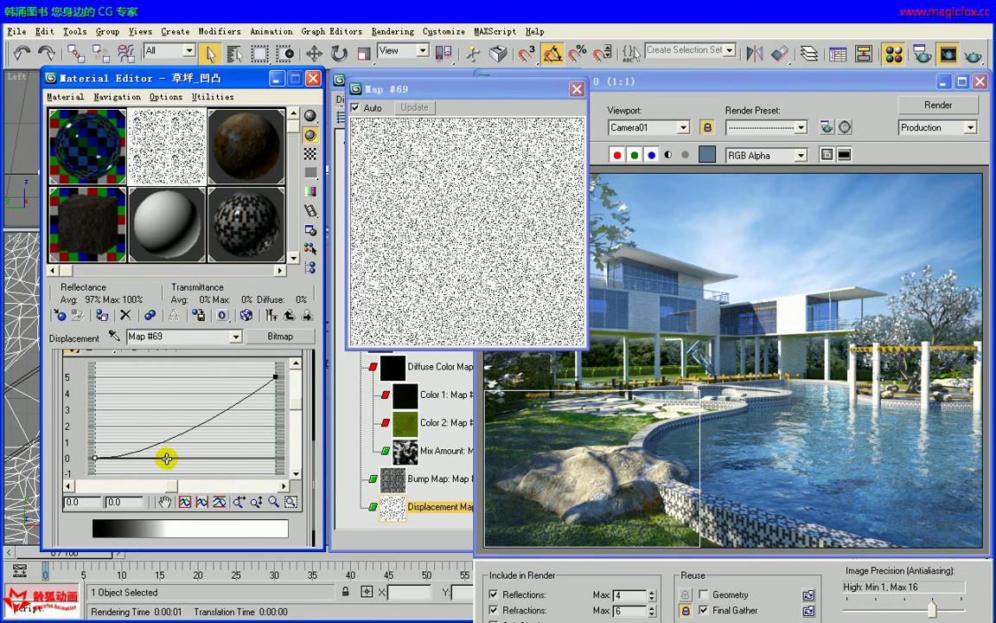
pyautogui.moveTo(165, 460); pyautogui.dragTo(219, 459)
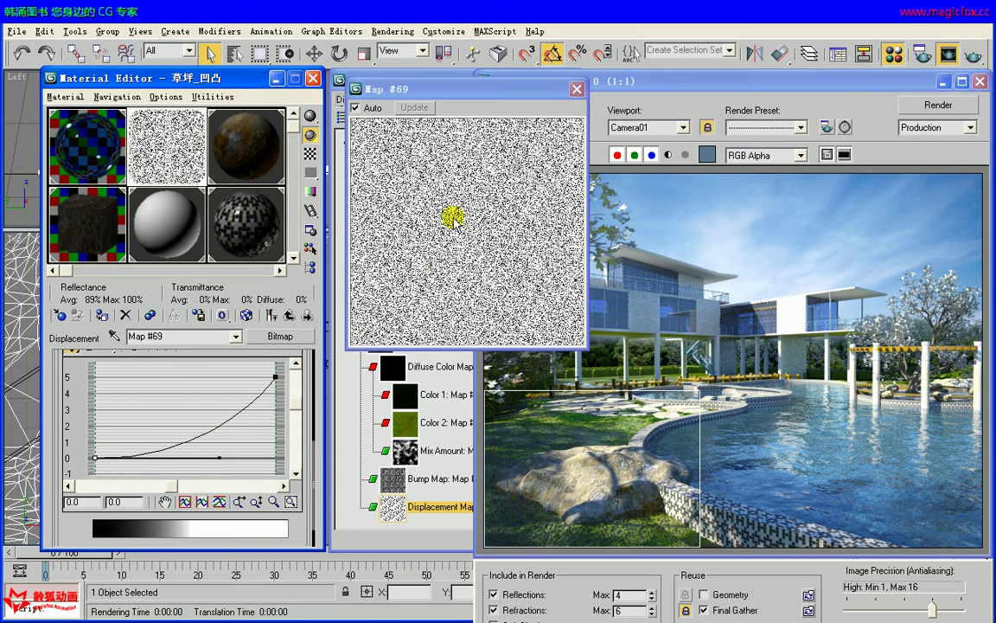
# Step: Convert the color curve's end point to Bezier-Corner and pull its handle straight down to just above the zero line
pyautogui.click(275, 377)
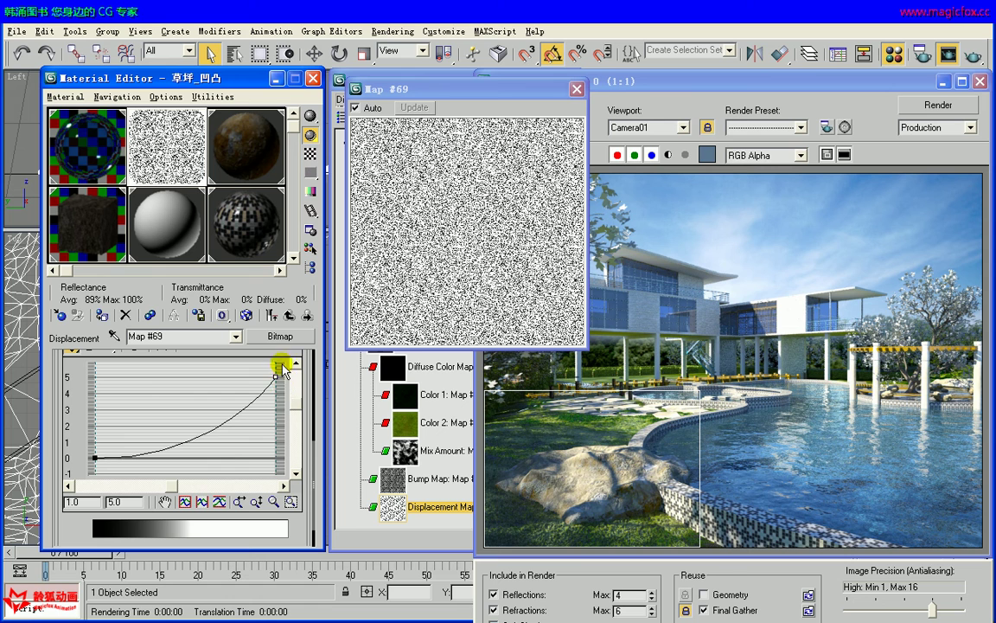
pyautogui.rightClick(274, 376)
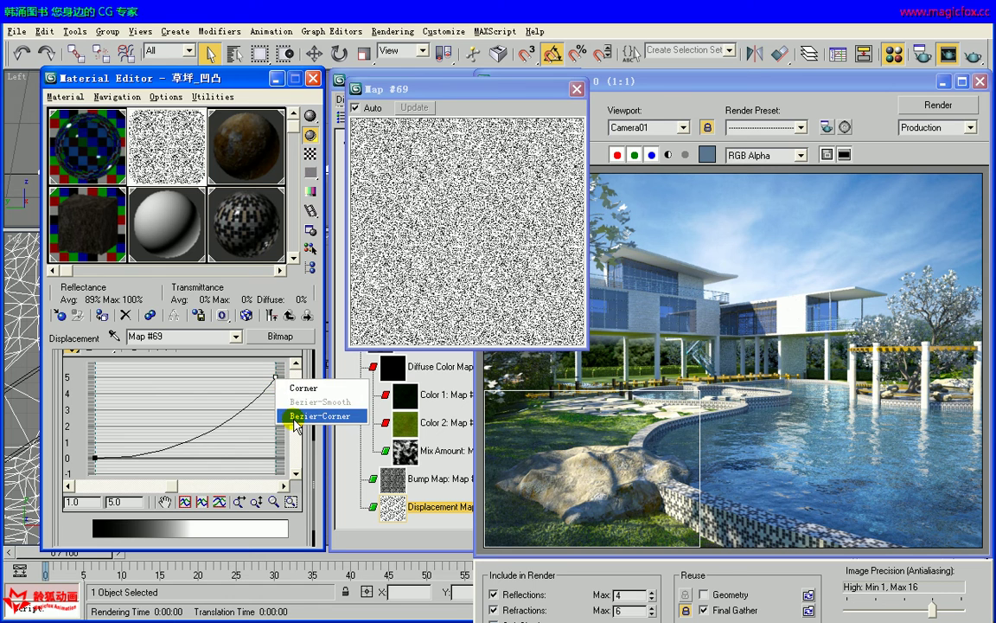
pyautogui.click(298, 412)
pyautogui.moveTo(229, 396); pyautogui.dragTo(272, 401)
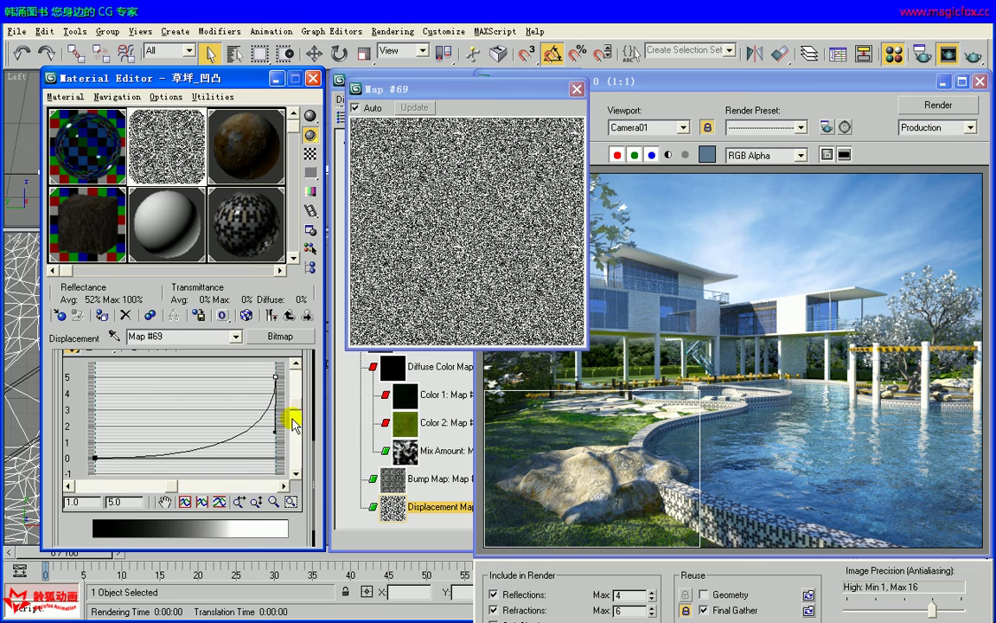
pyautogui.moveTo(274, 432); pyautogui.dragTo(277, 445)
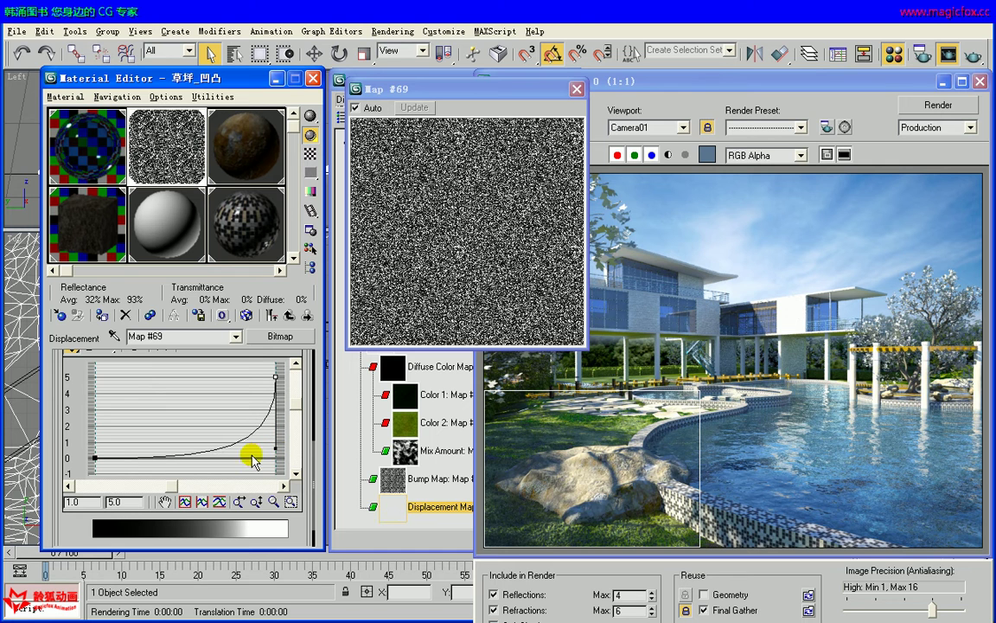
# Step: Fine-tune the length of the start point's horizontal handle while checking the enlarged displacement map preview
pyautogui.click(93, 459)
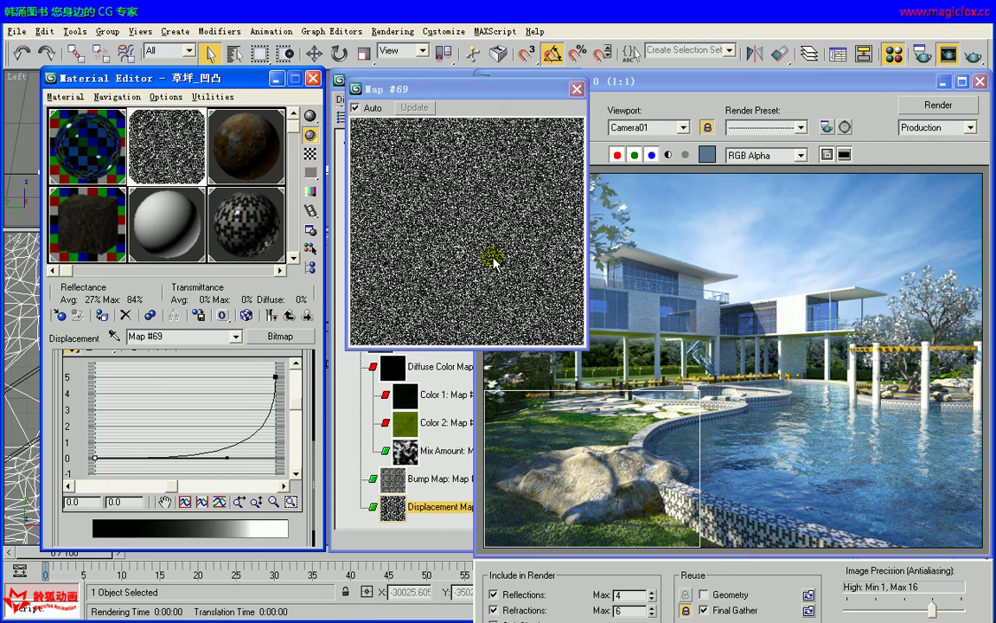
pyautogui.click(275, 377)
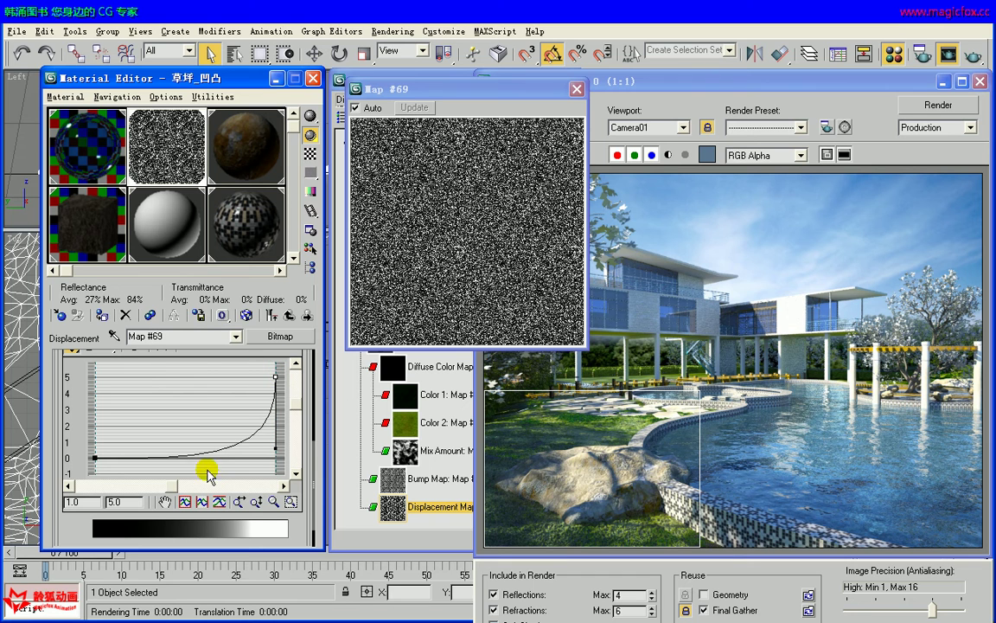
pyautogui.doubleClick(121, 501)
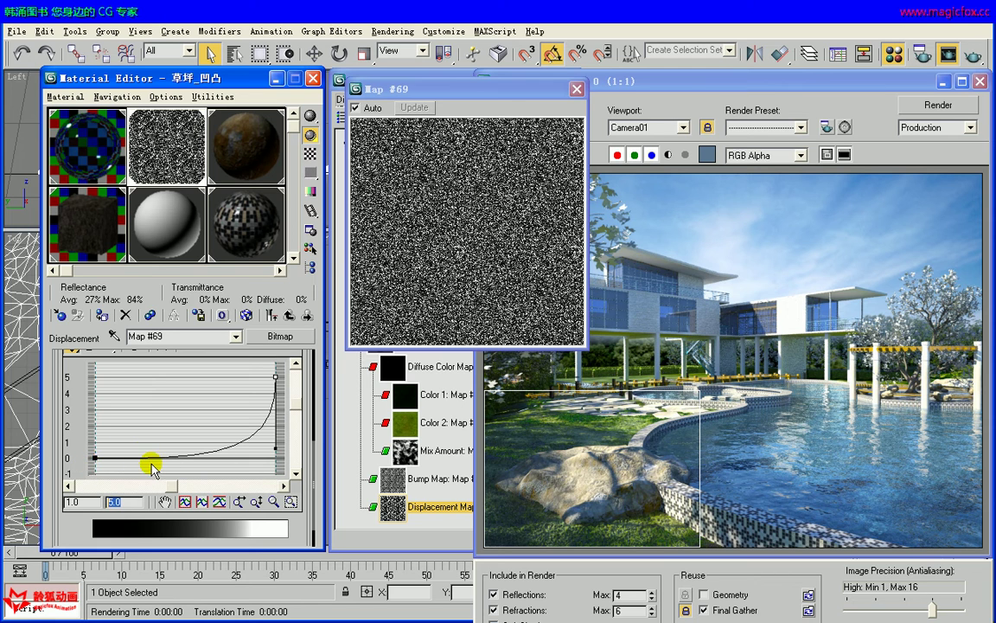
pyautogui.moveTo(95, 468); pyautogui.dragTo(221, 458)
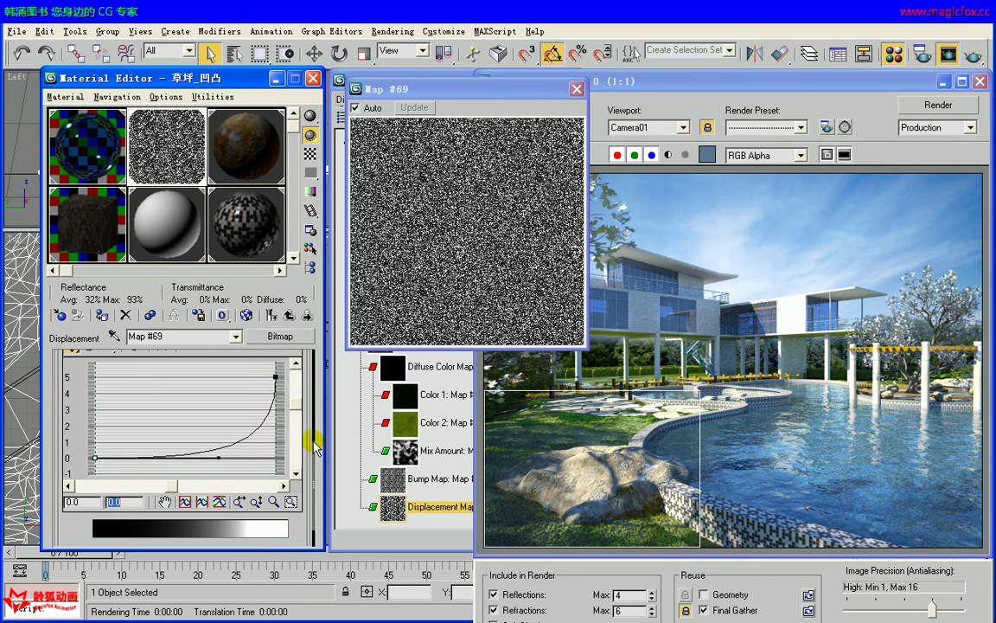
# Step: Close the map preview, clone the current rendered frame for comparison, and render the grass region again
pyautogui.click(577, 89)
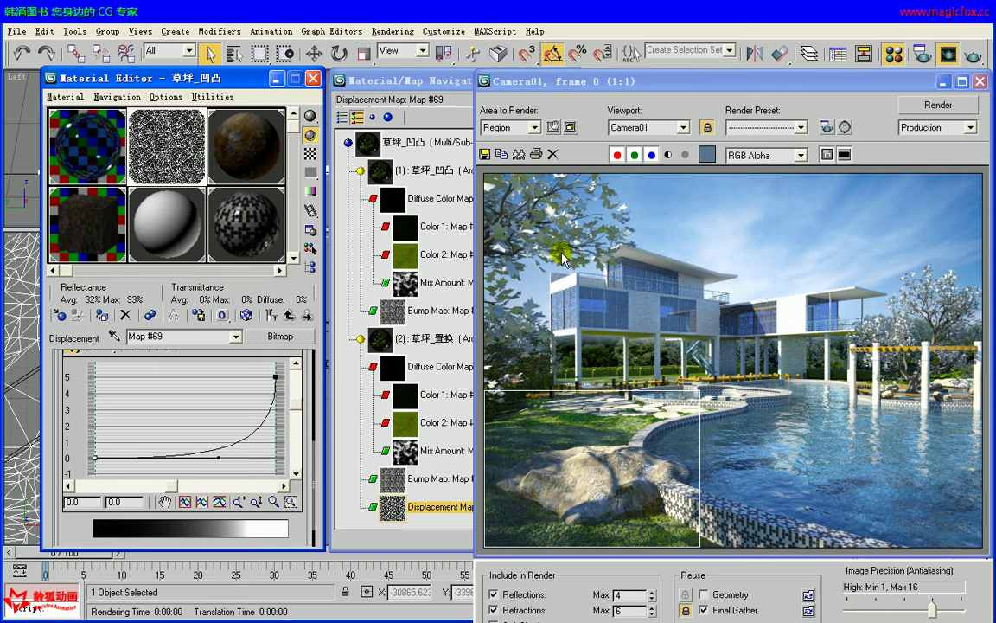
pyautogui.click(519, 154)
pyautogui.moveTo(585, 79)
pyautogui.mouseDown()
pyautogui.moveTo(551, 101)
pyautogui.moveTo(348, 117)
pyautogui.moveTo(314, 105)
pyautogui.moveTo(317, 124)
pyautogui.mouseUp()
pyautogui.click(597, 80)
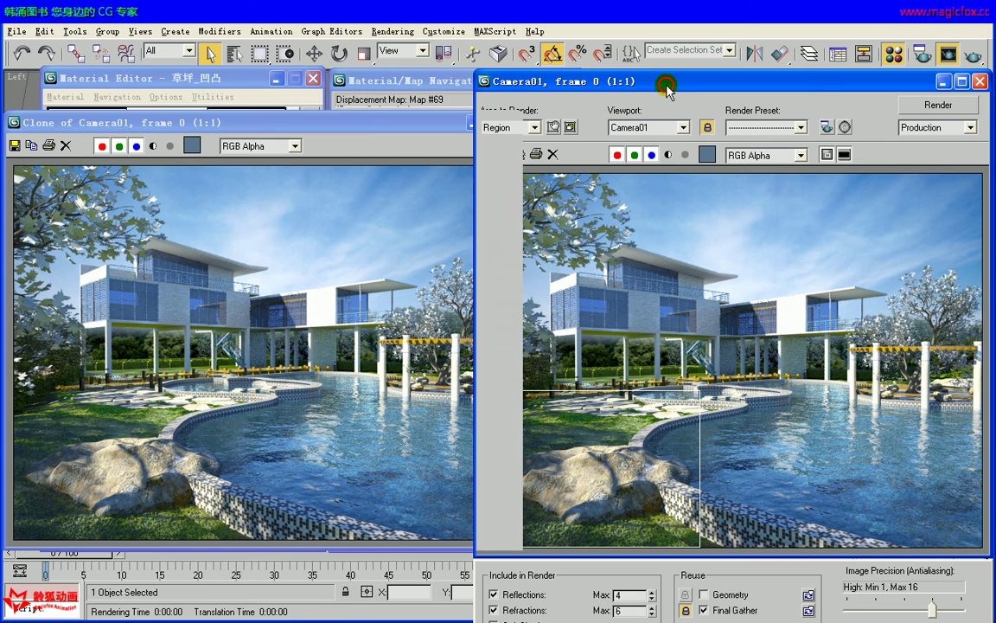
pyautogui.click(916, 111)
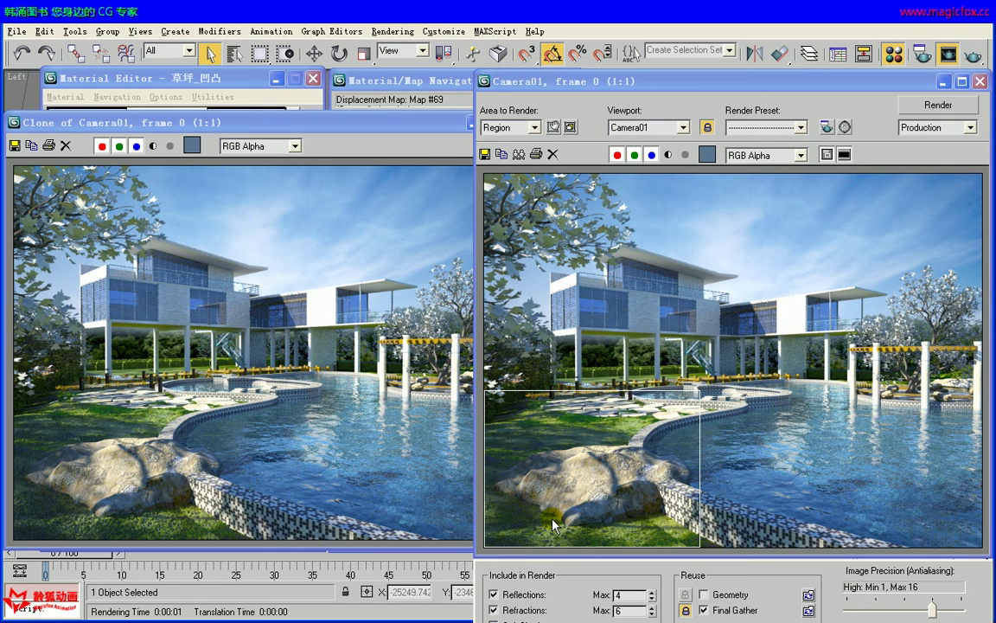
# Step: Close the cloned frame and the Material/Map Navigator window
pyautogui.click(474, 122)
pyautogui.click(456, 83)
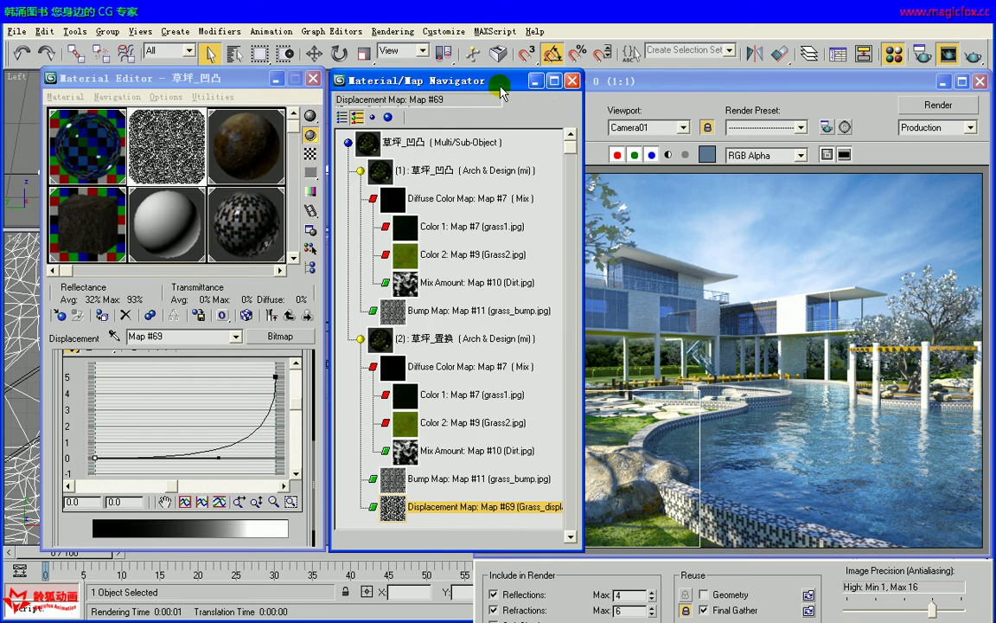
pyautogui.click(548, 169)
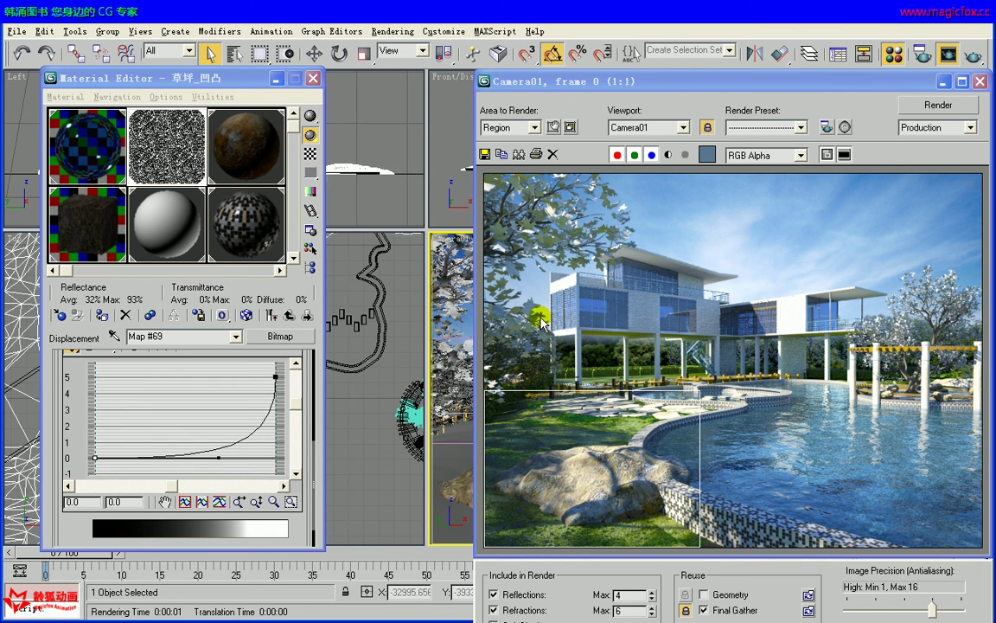
# Step: Render a Blowup of the Camera01 view with the region framed around the foreground rock and surrounding grass
pyautogui.click(535, 128)
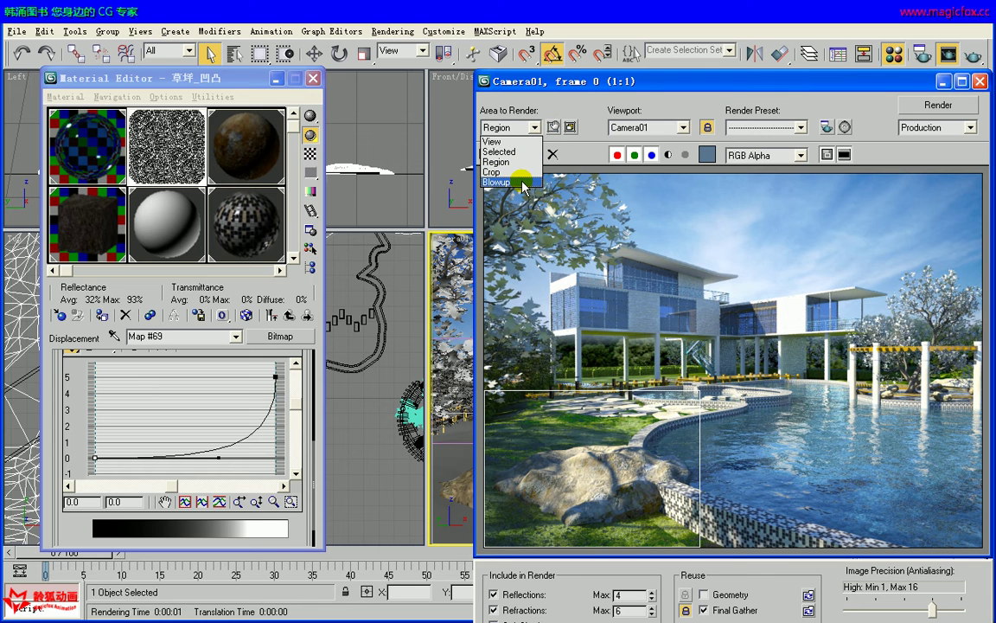
pyautogui.click(497, 182)
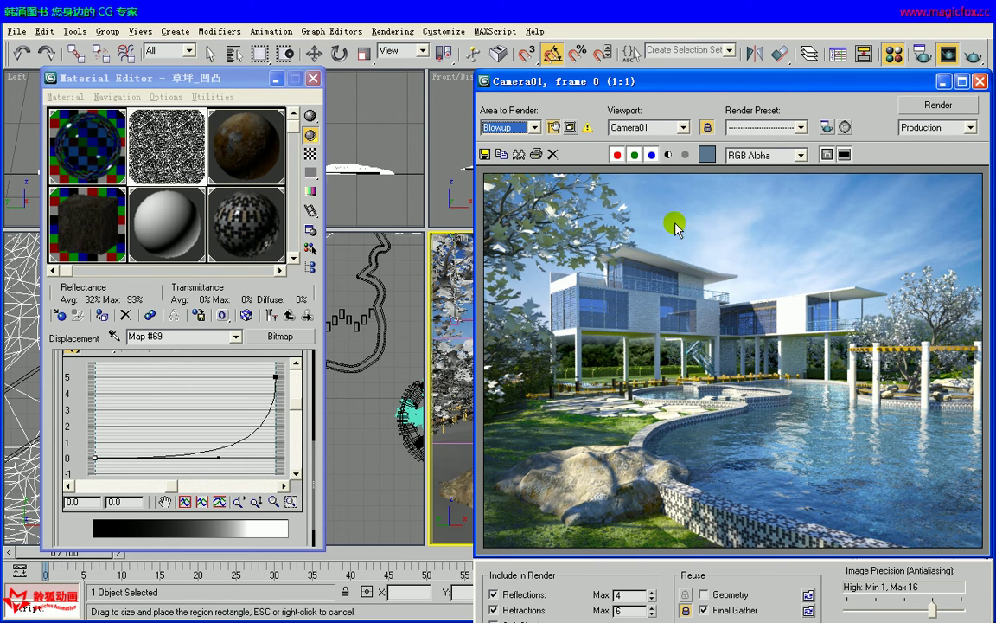
pyautogui.click(943, 84)
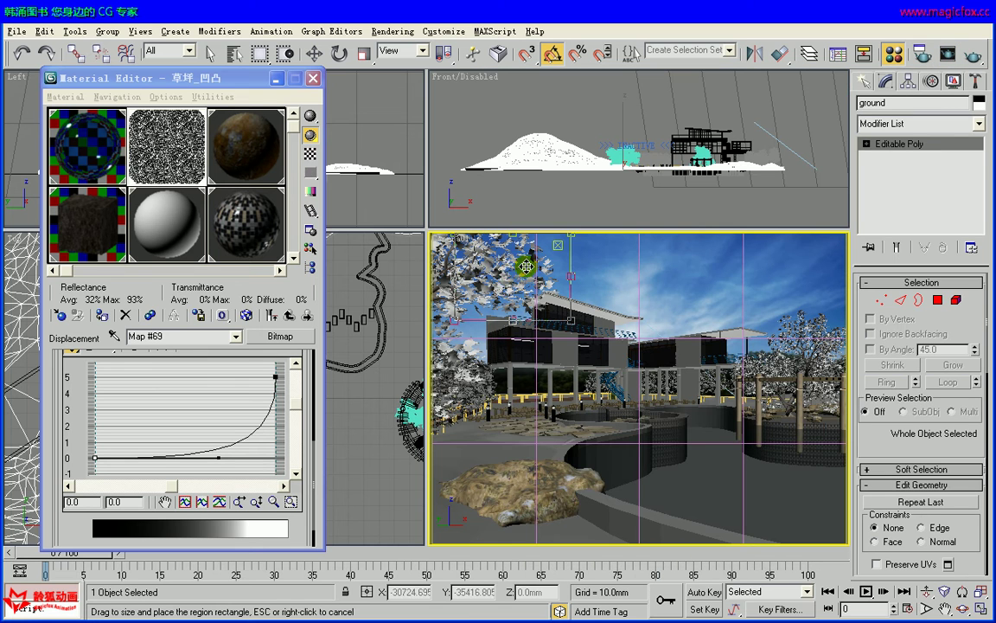
pyautogui.moveTo(487, 468); pyautogui.dragTo(486, 492)
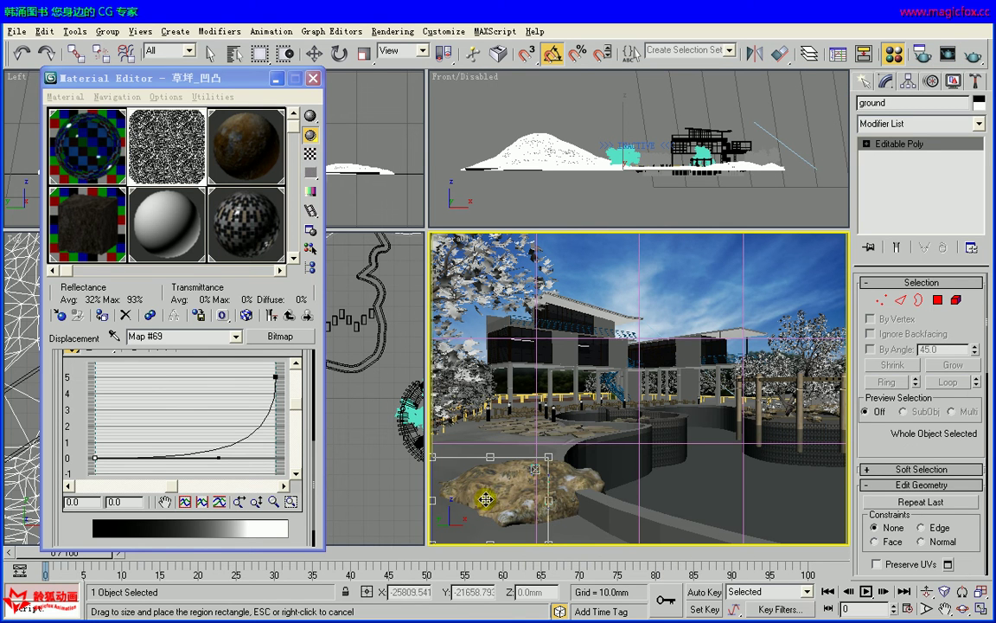
pyautogui.moveTo(548, 456); pyautogui.dragTo(624, 424)
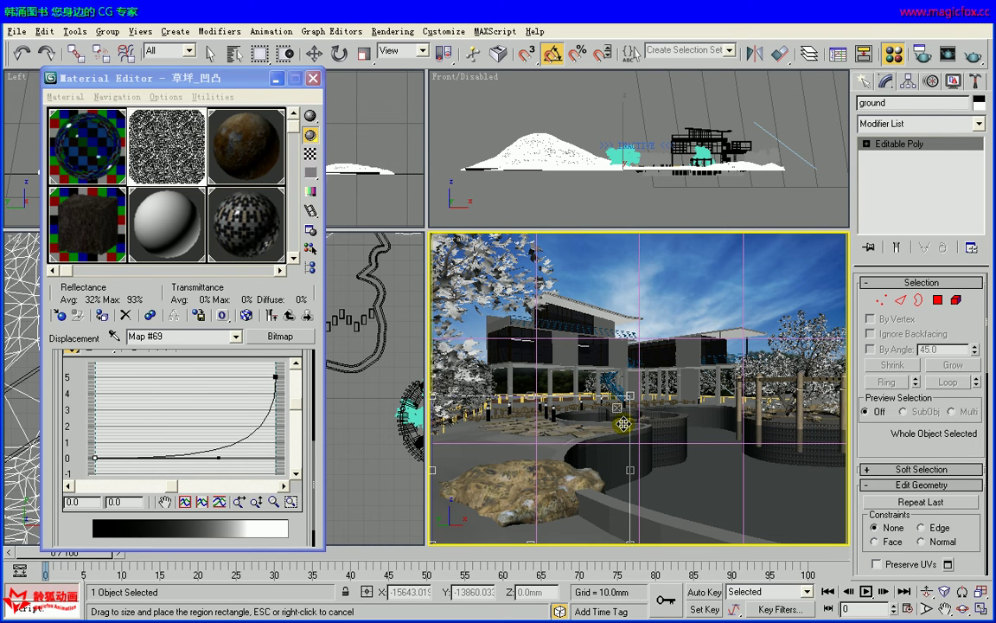
pyautogui.moveTo(535, 395); pyautogui.dragTo(507, 492)
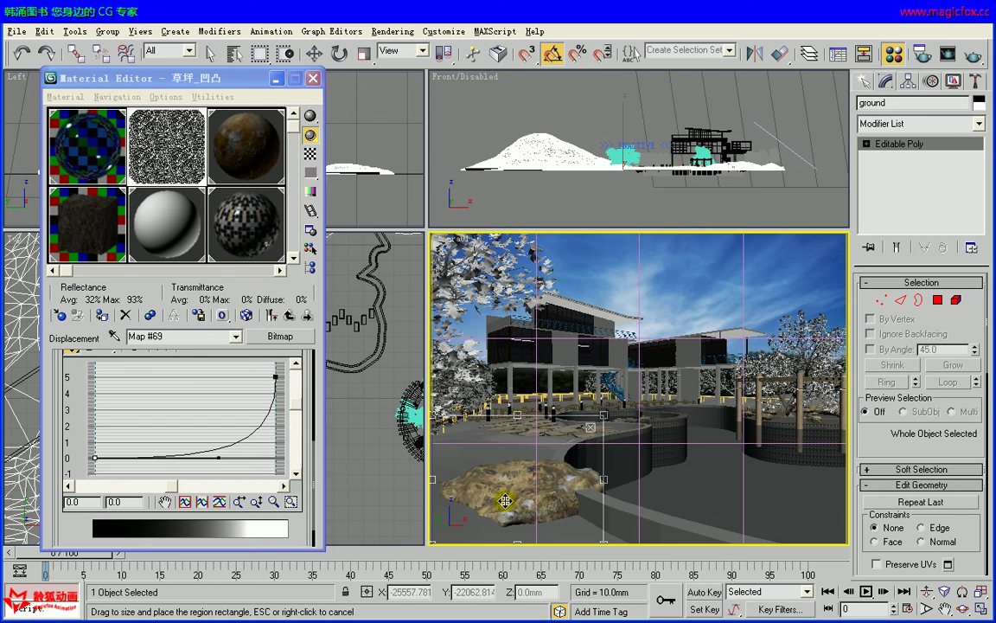
pyautogui.moveTo(519, 413); pyautogui.dragTo(518, 432)
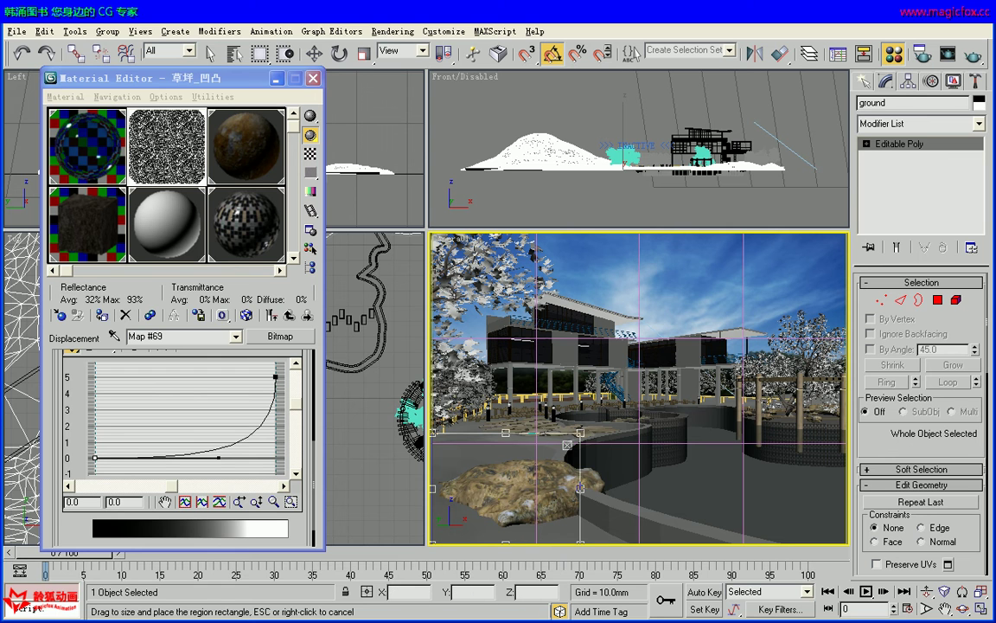
pyautogui.click(973, 53)
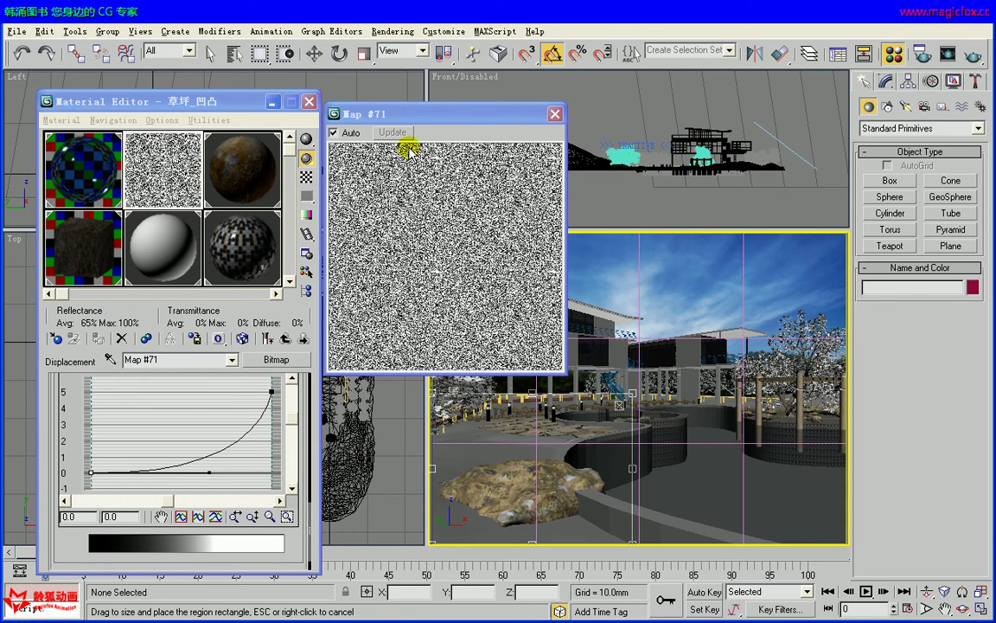
# Step: Select both end points of the displacement color curve to examine their handles, and close the enlarged map preview
pyautogui.click(346, 132)
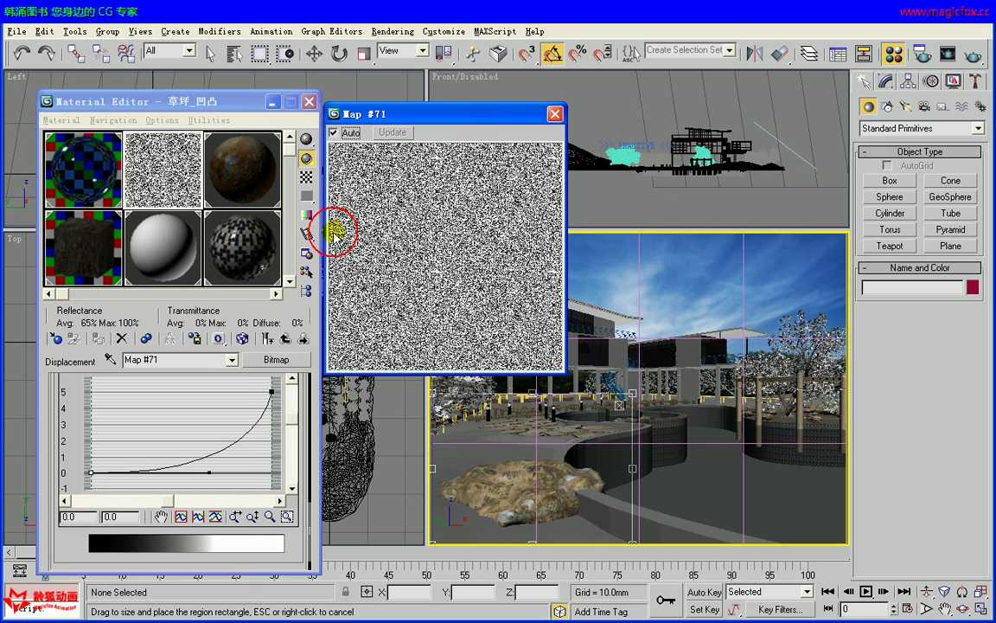
pyautogui.click(272, 389)
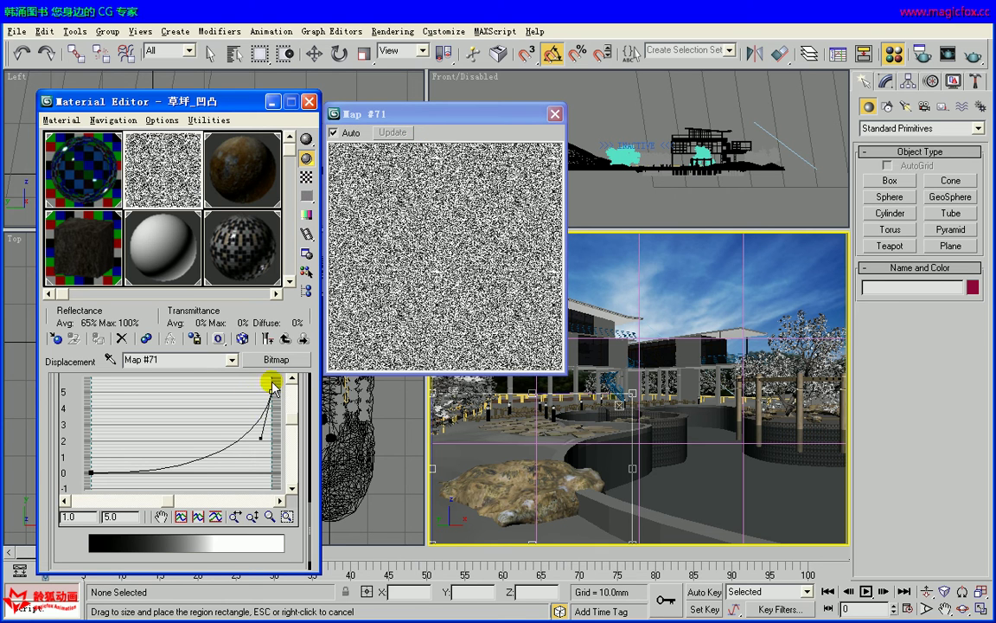
pyautogui.click(82, 424)
pyautogui.click(90, 474)
pyautogui.click(275, 384)
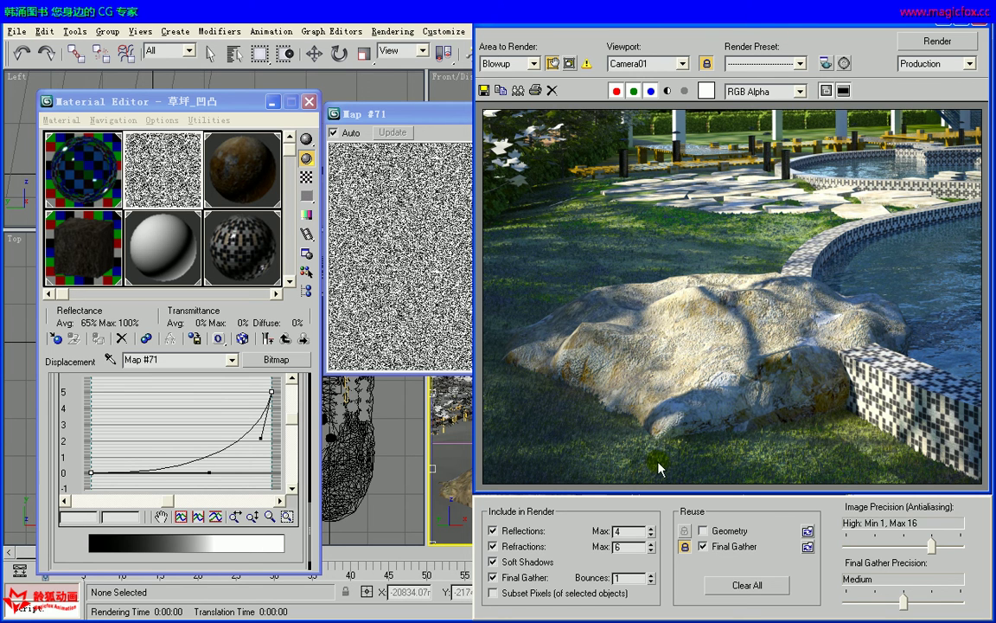
pyautogui.click(445, 114)
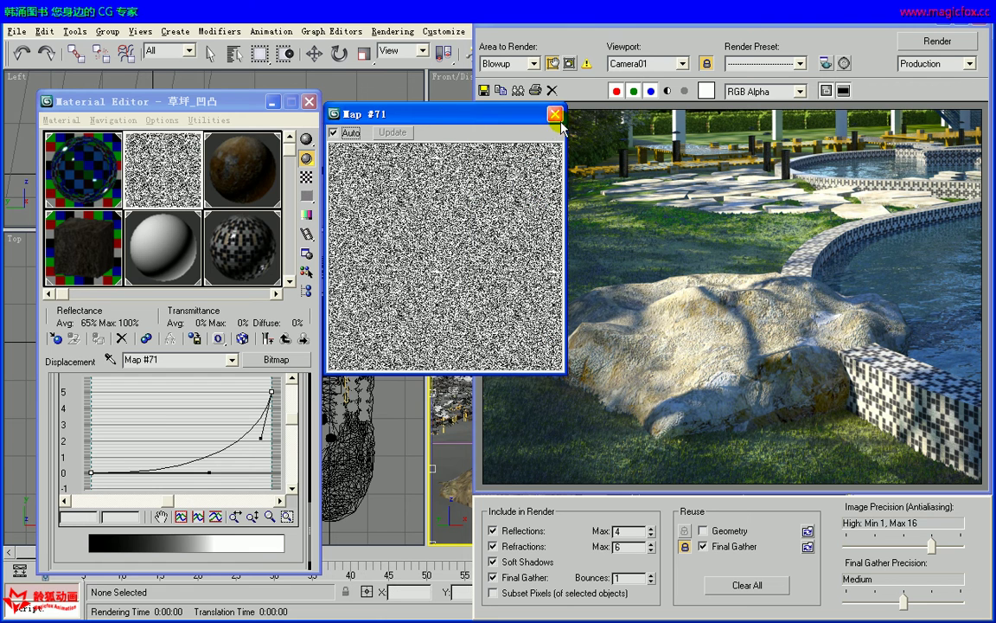
pyautogui.click(554, 113)
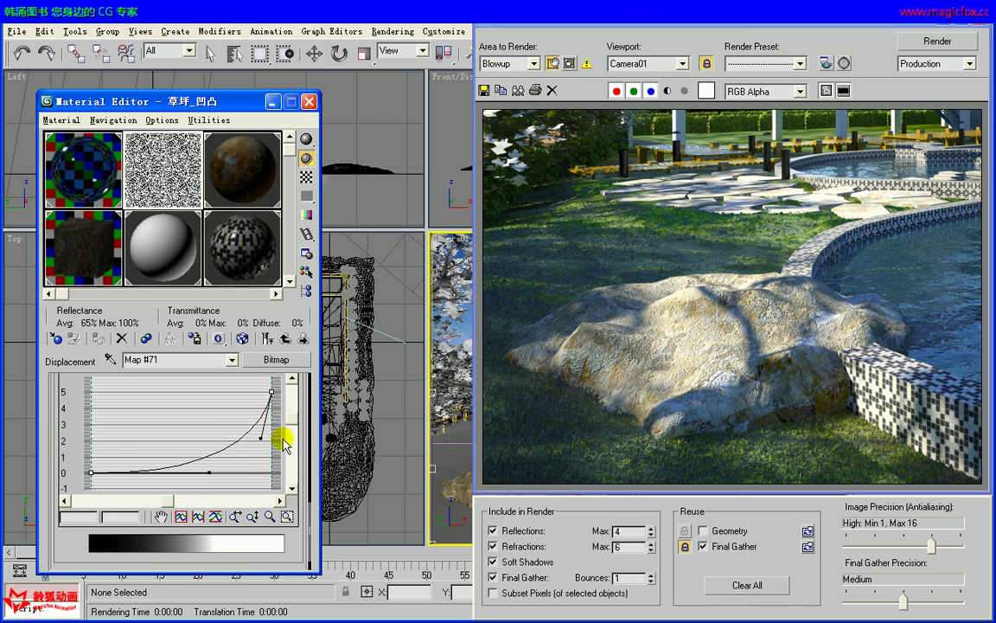
# Step: Examine the displacement map's output amounts and color map curve, and put away the rendered frame window
pyautogui.moveTo(301, 437); pyautogui.dragTo(309, 510)
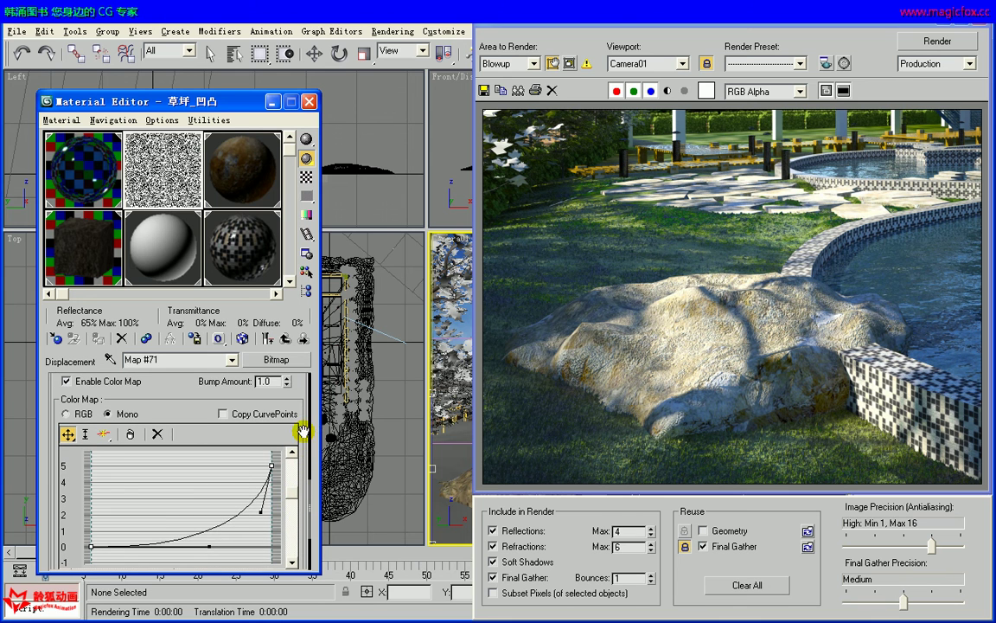
pyautogui.moveTo(307, 429); pyautogui.dragTo(271, 423)
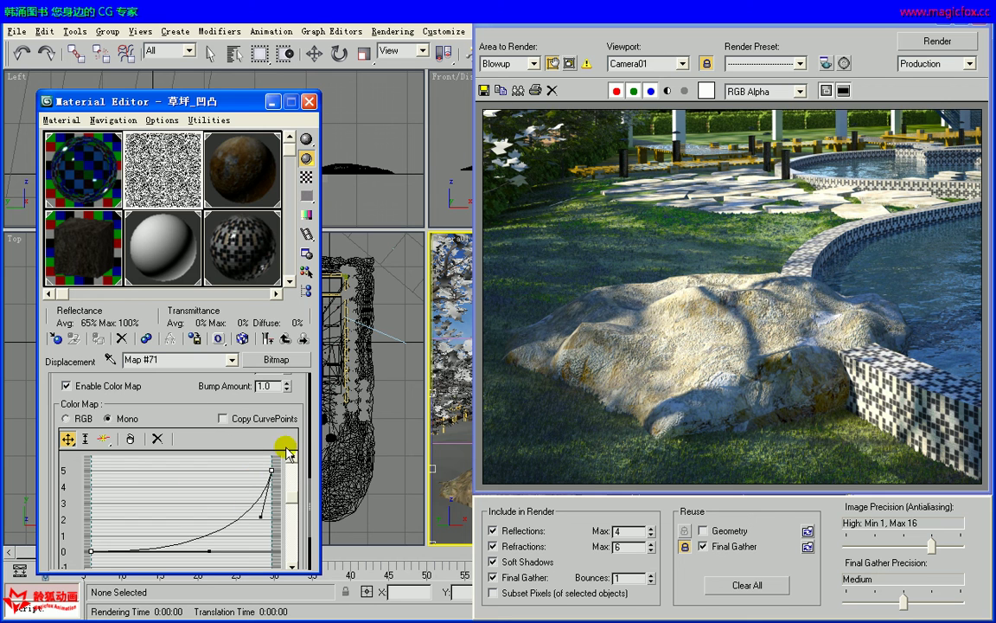
pyautogui.moveTo(304, 394); pyautogui.dragTo(303, 487)
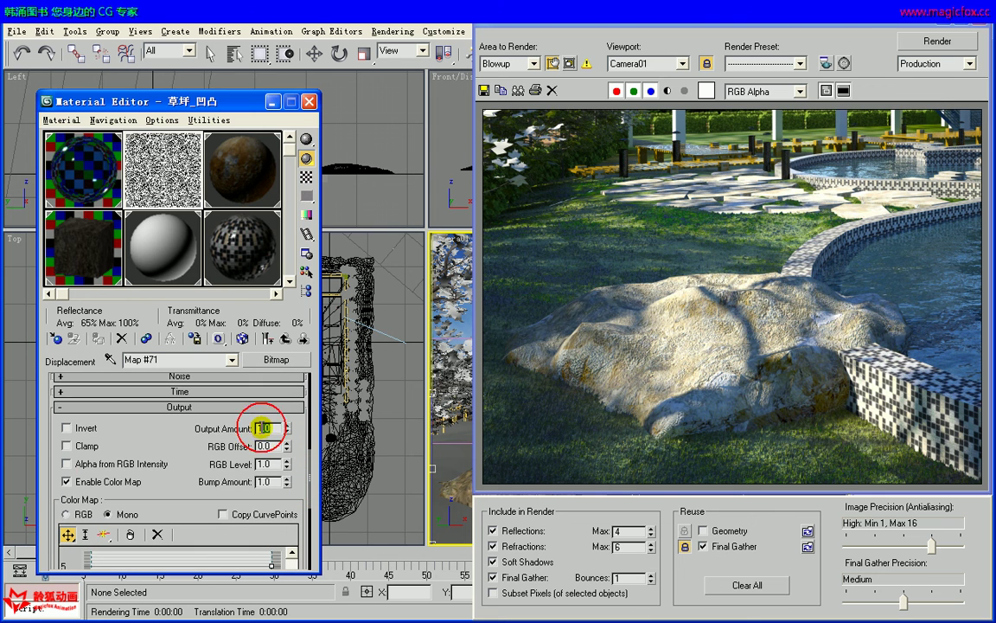
pyautogui.moveTo(304, 471); pyautogui.dragTo(300, 384)
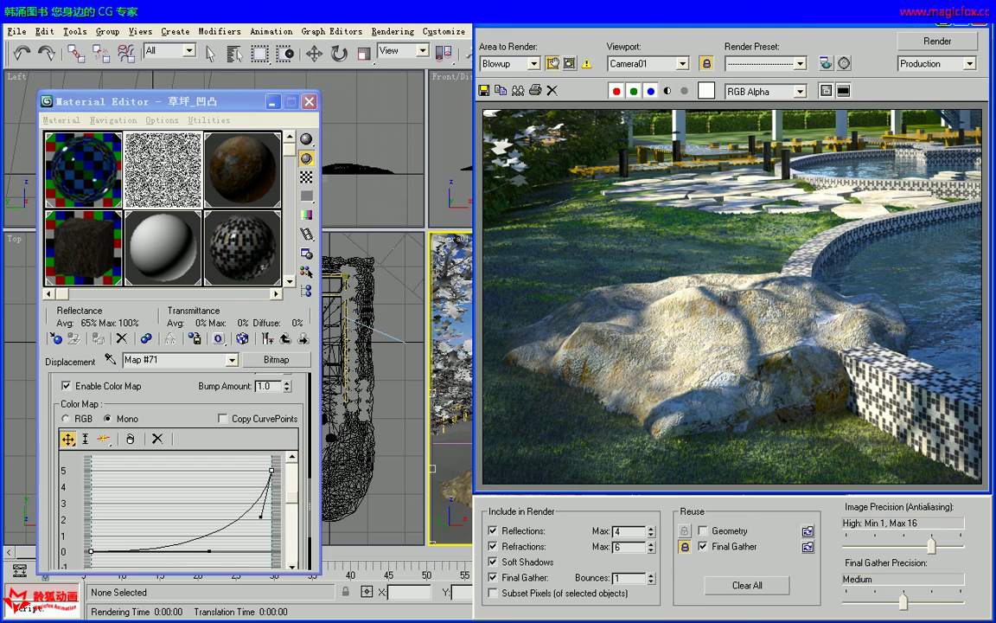
pyautogui.click(346, 129)
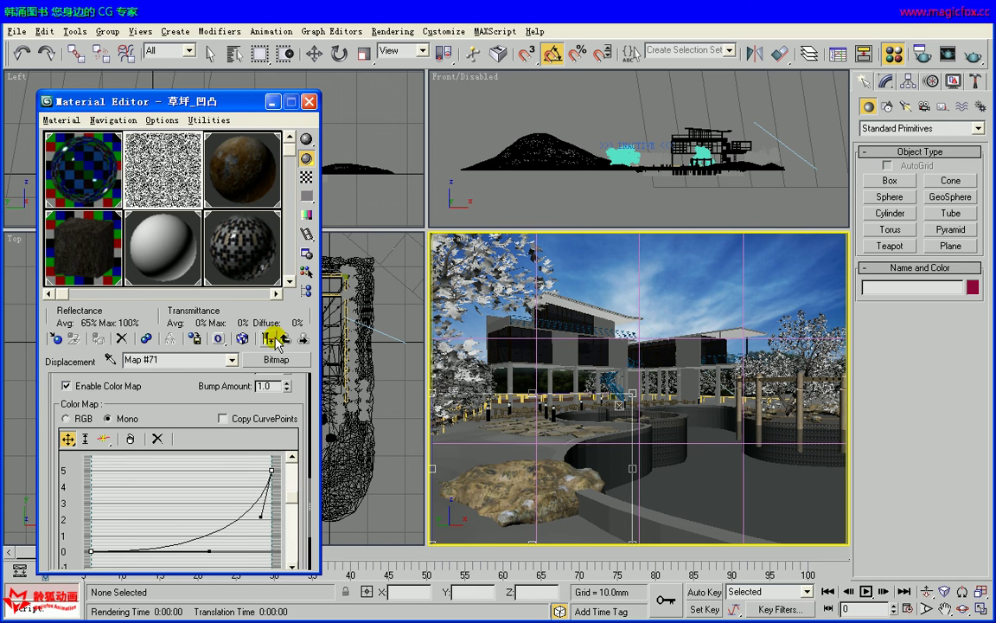
# Step: Show the grass material's tree in the Material/Map Navigator with thumbnails and go to its Multi/Sub-Object root
pyautogui.click(307, 289)
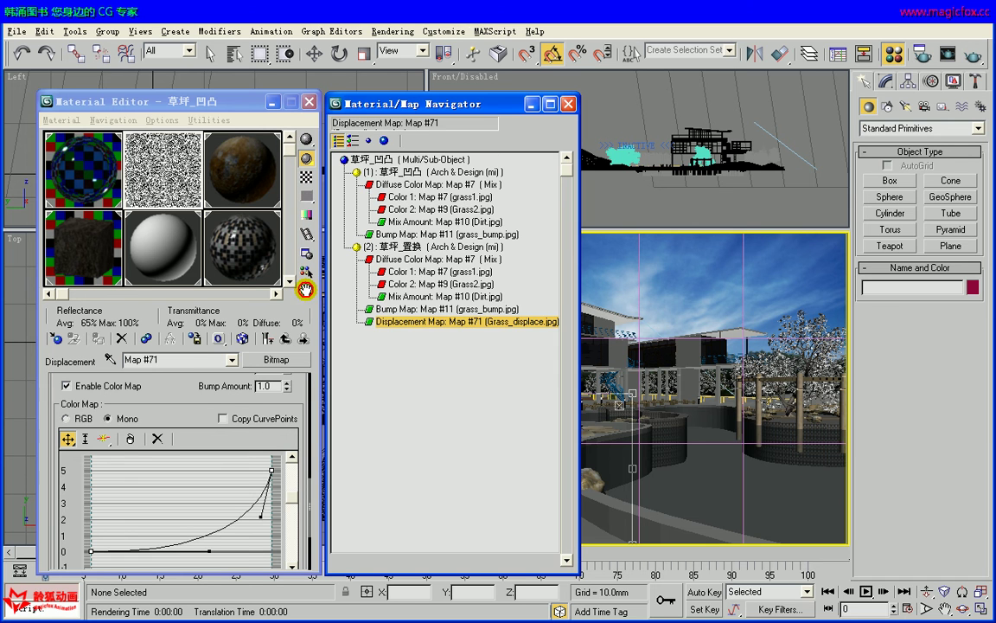
pyautogui.click(353, 141)
pyautogui.click(424, 163)
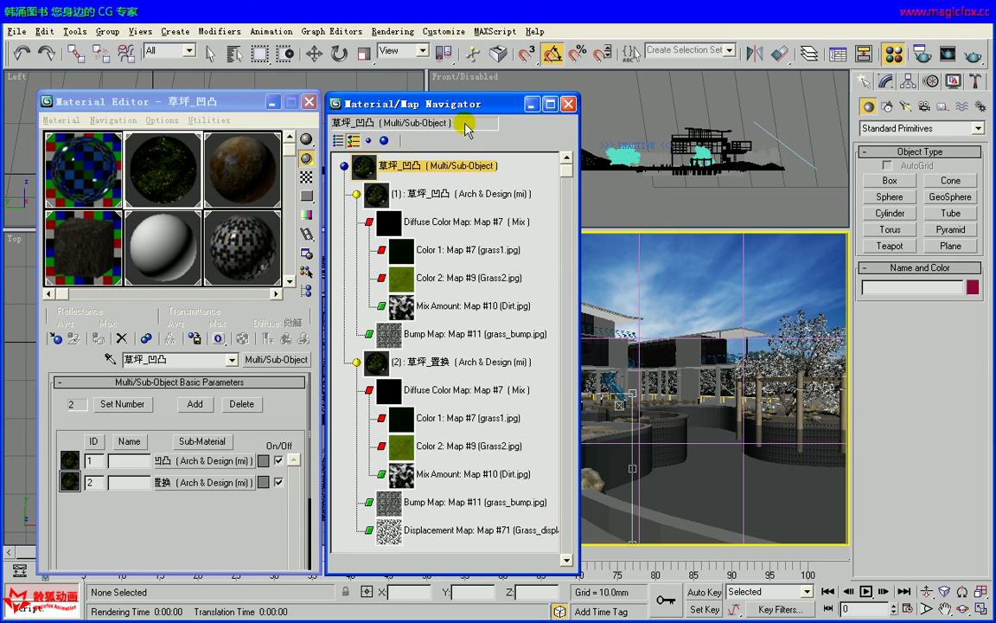
pyautogui.moveTo(495, 110); pyautogui.dragTo(500, 108)
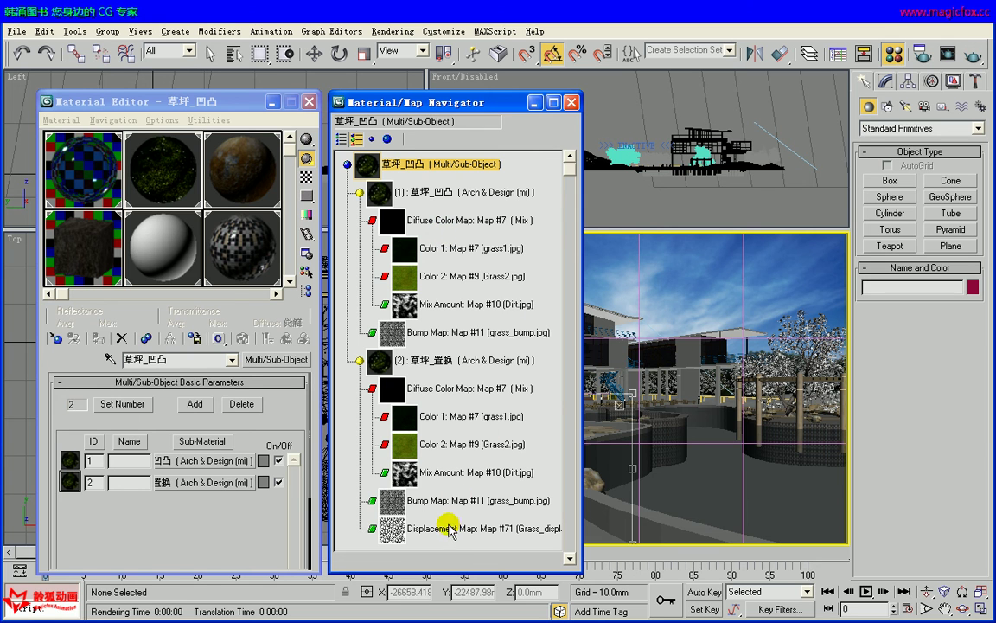
# Step: Review the second sub-material's special purpose maps and its Grass_displace.jpg displacement bitmap settings, and close the navigator
pyautogui.click(447, 361)
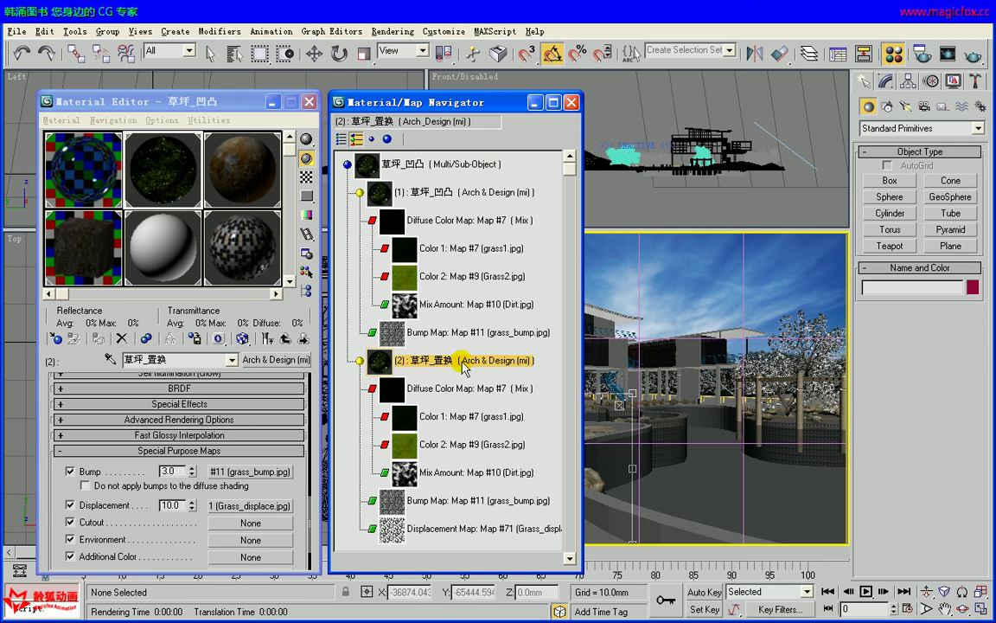
pyautogui.click(431, 529)
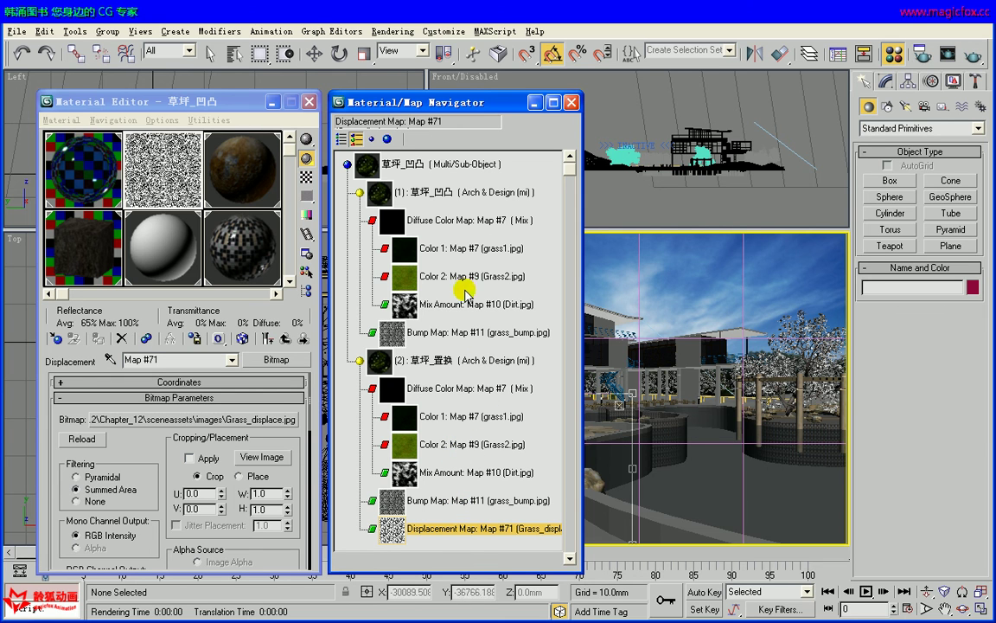
pyautogui.click(572, 104)
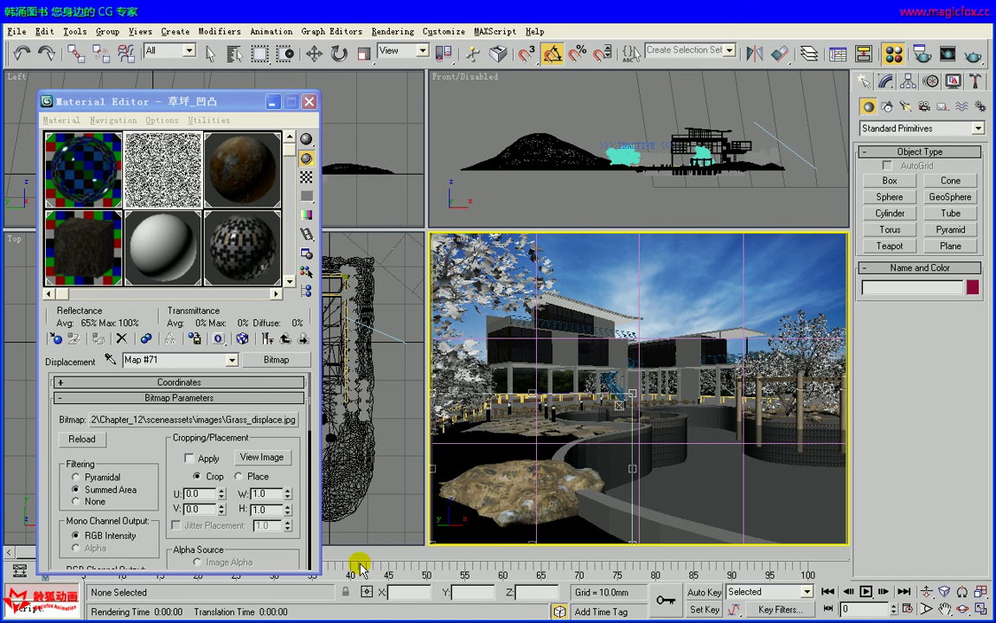